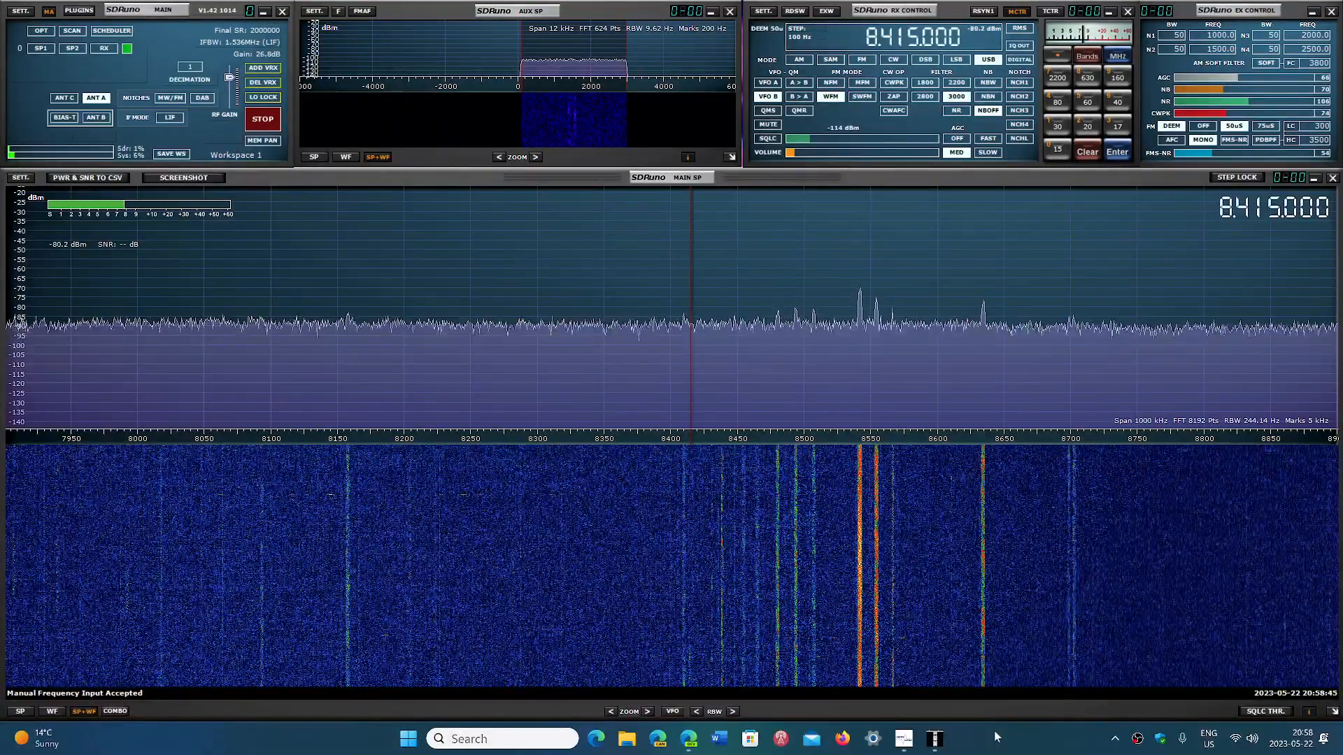
Step: Switch to fldigi and look through its list of operating modes, including the MFSK variants
{"action": "left_click", "coordinate": [936, 739]}
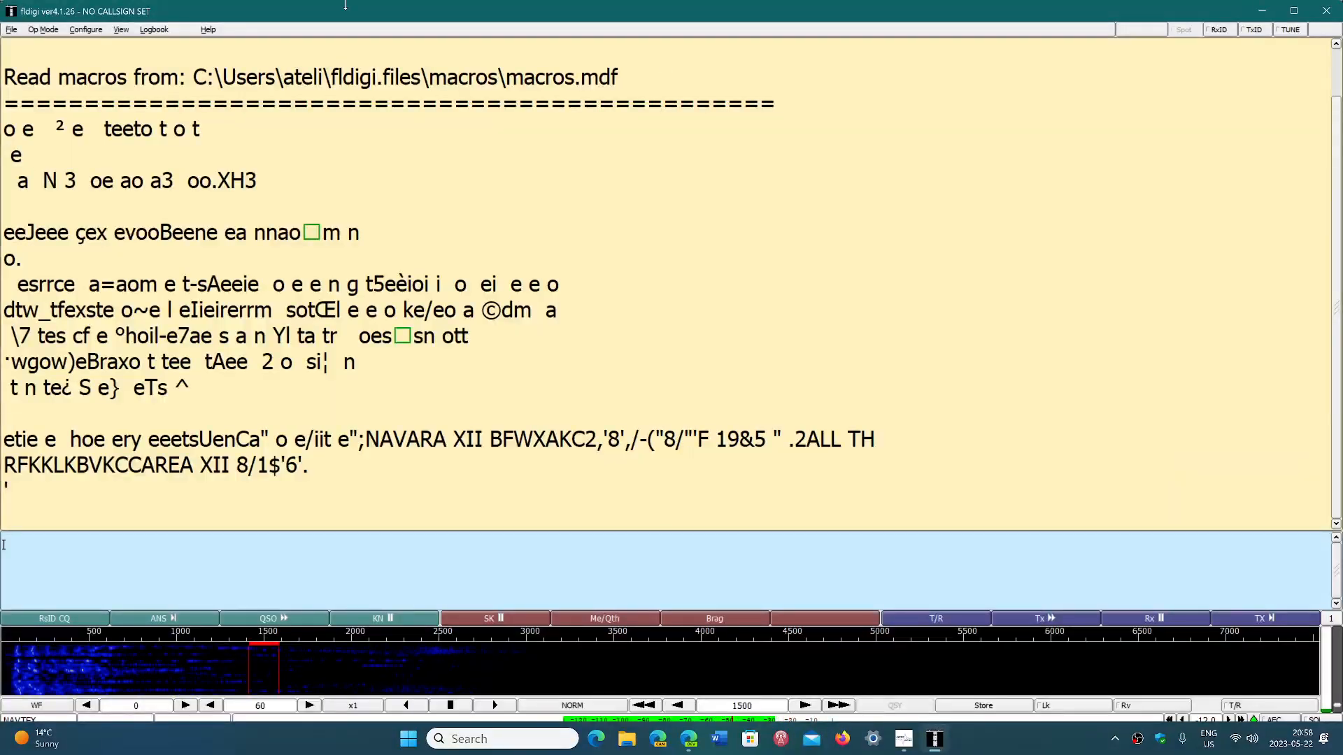
{"action": "left_click", "coordinate": [44, 30]}
{"action": "mouse_move", "coordinate": [85, 29]}
{"action": "mouse_move", "coordinate": [33, 32]}
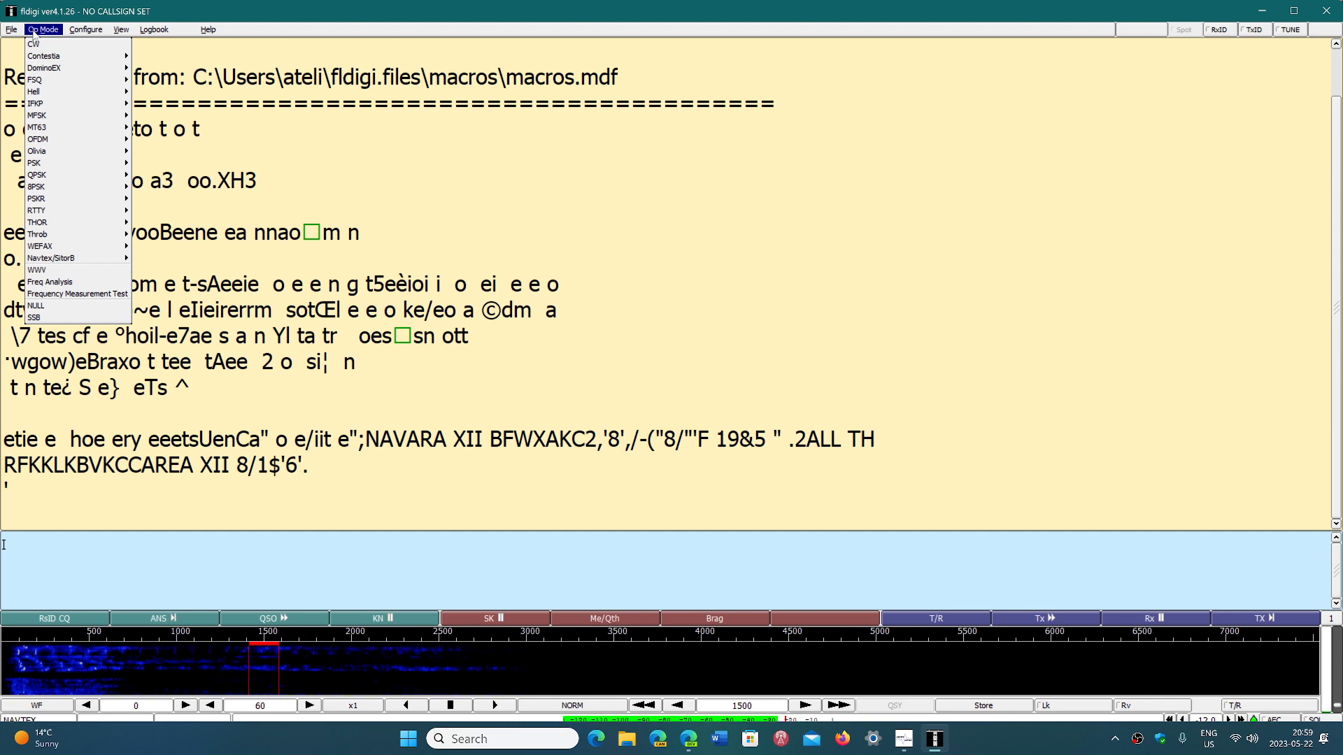
{"action": "mouse_move", "coordinate": [59, 139]}
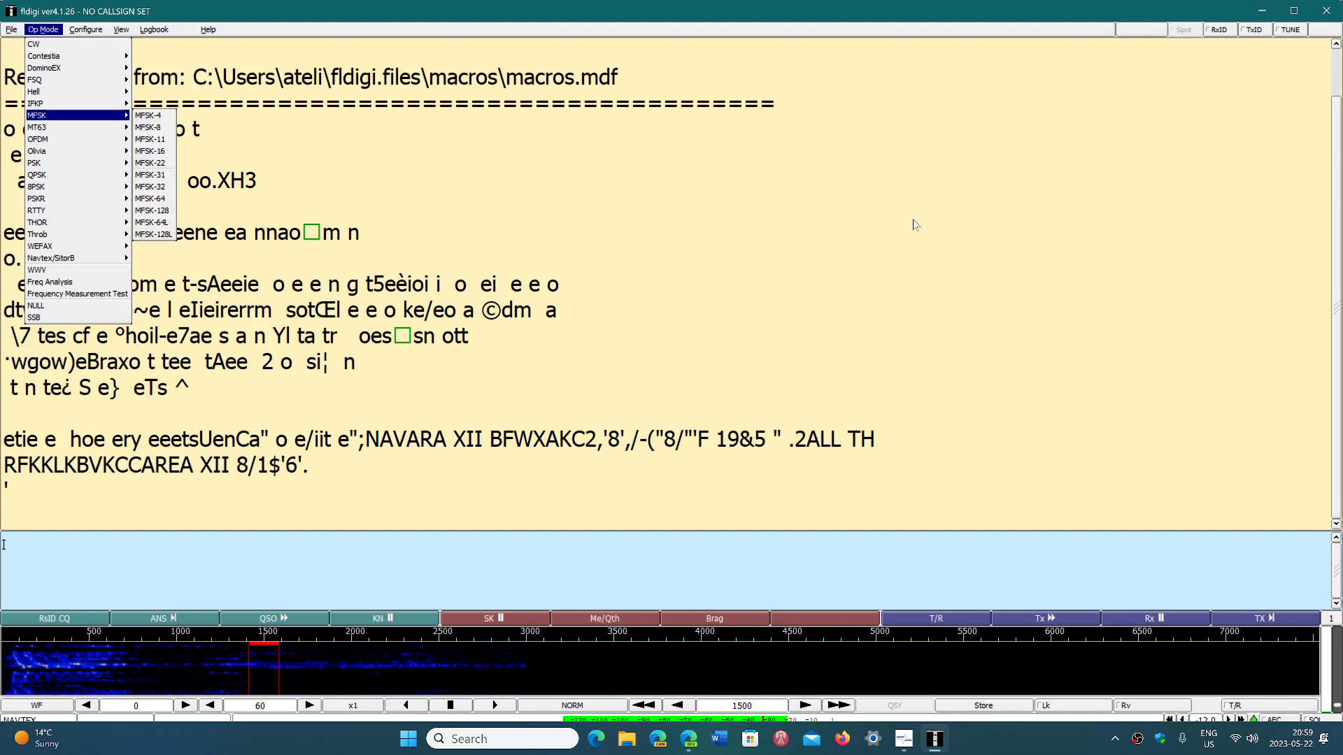
Step: Switch to Microsoft Edge and download fldigi-4.1.26_setup.exe from the /files/fldigi index page
{"action": "left_click", "coordinate": [935, 746]}
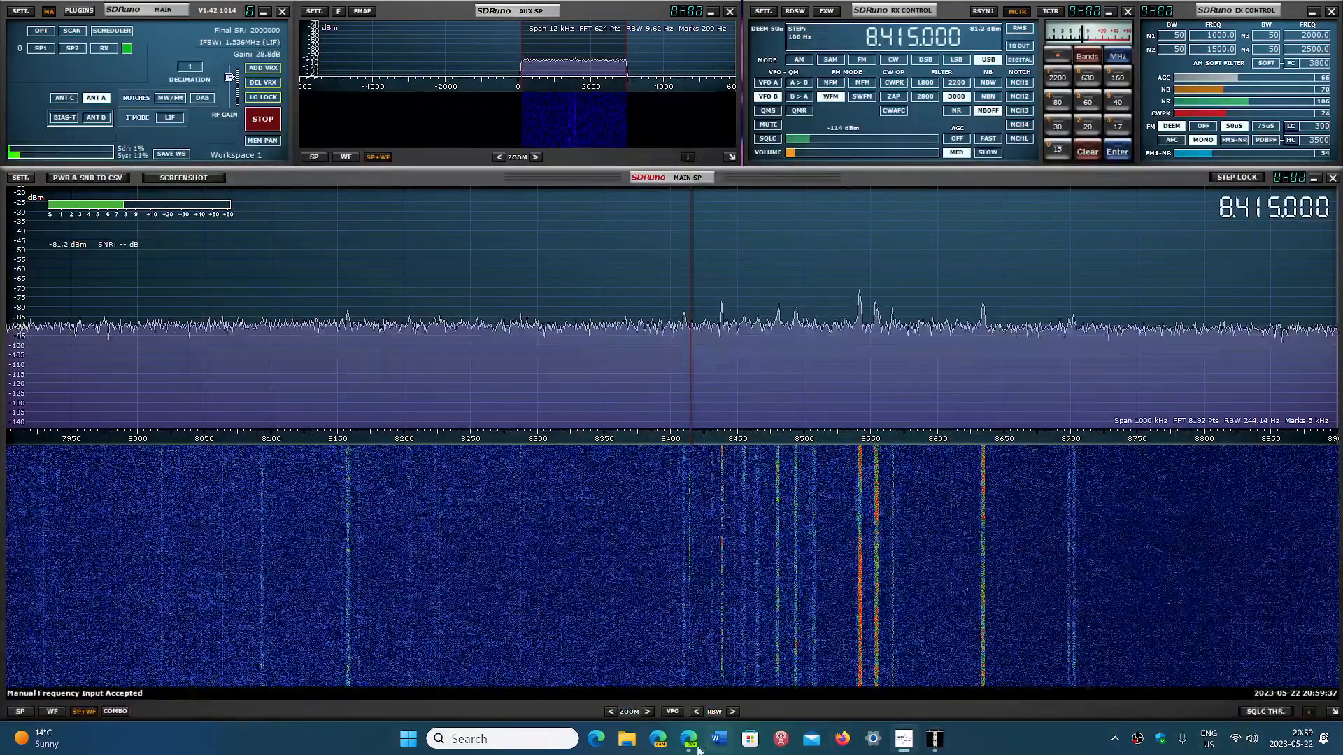
{"action": "left_click", "coordinate": [694, 746]}
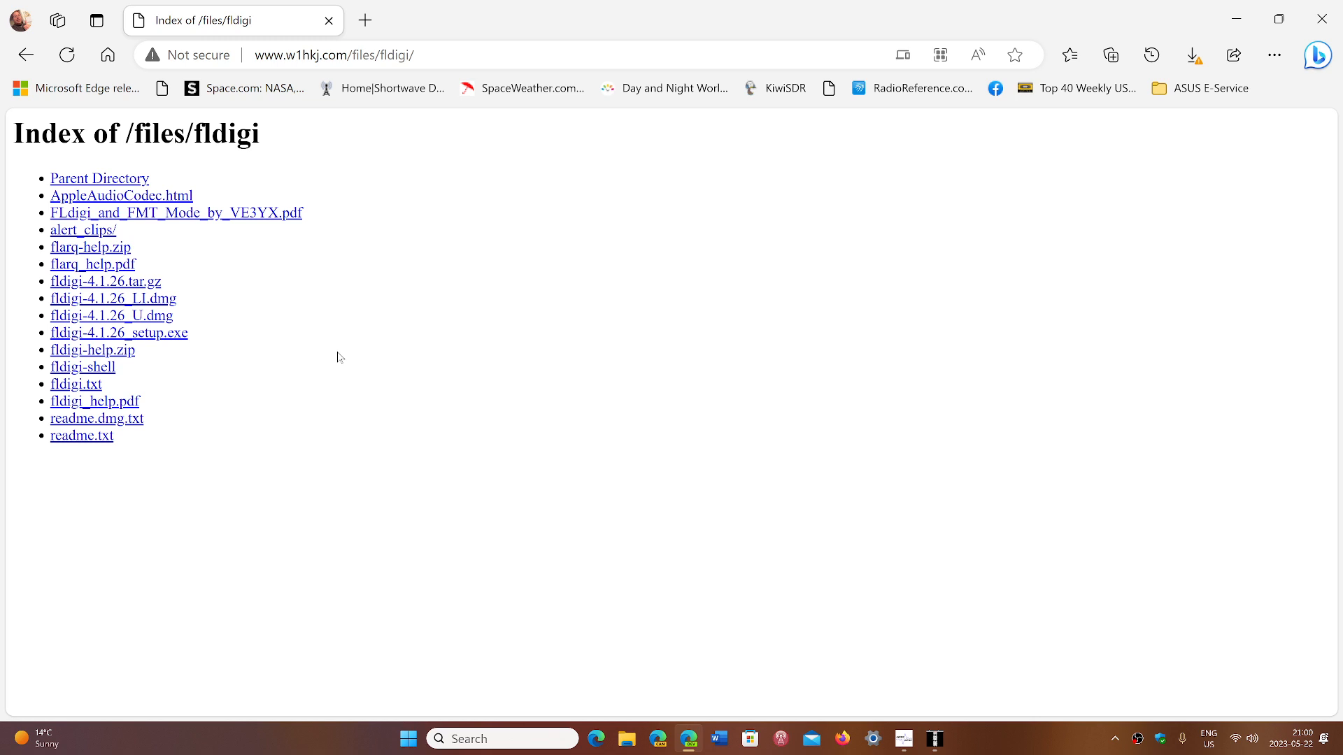
{"action": "left_click", "coordinate": [169, 336]}
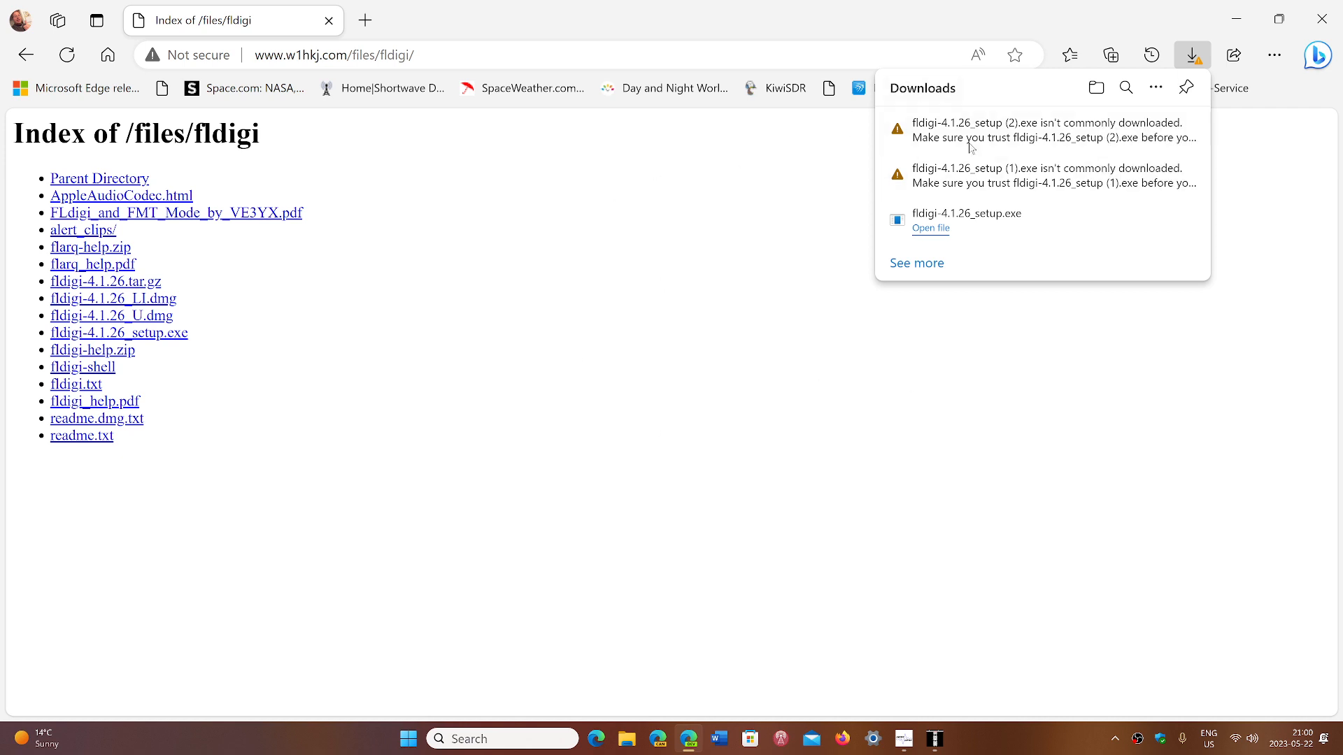
Step: Examine the SmartScreen options for keeping the fldigi-4.1.26_setup (1).exe download, including the expanded details, and cancel the warning
{"action": "left_click", "coordinate": [1184, 184]}
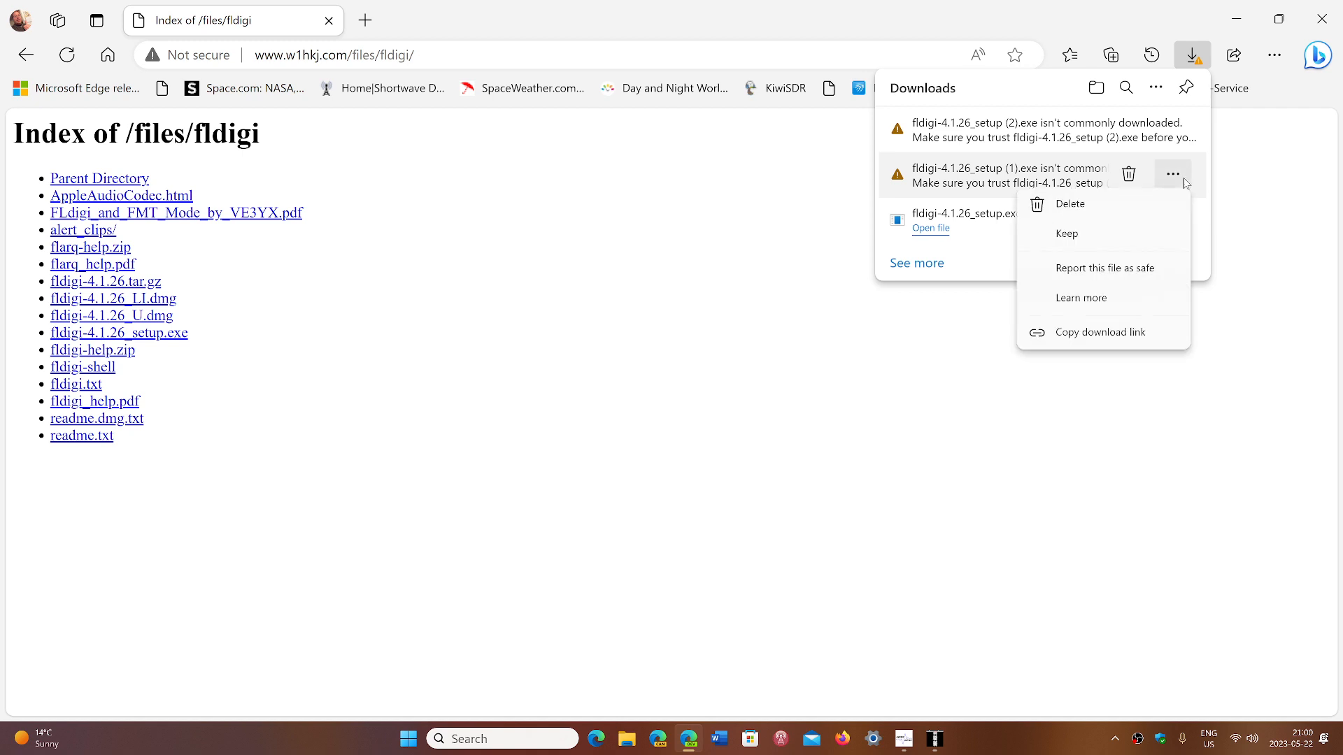
{"action": "left_click", "coordinate": [1095, 243]}
{"action": "left_click", "coordinate": [1025, 356]}
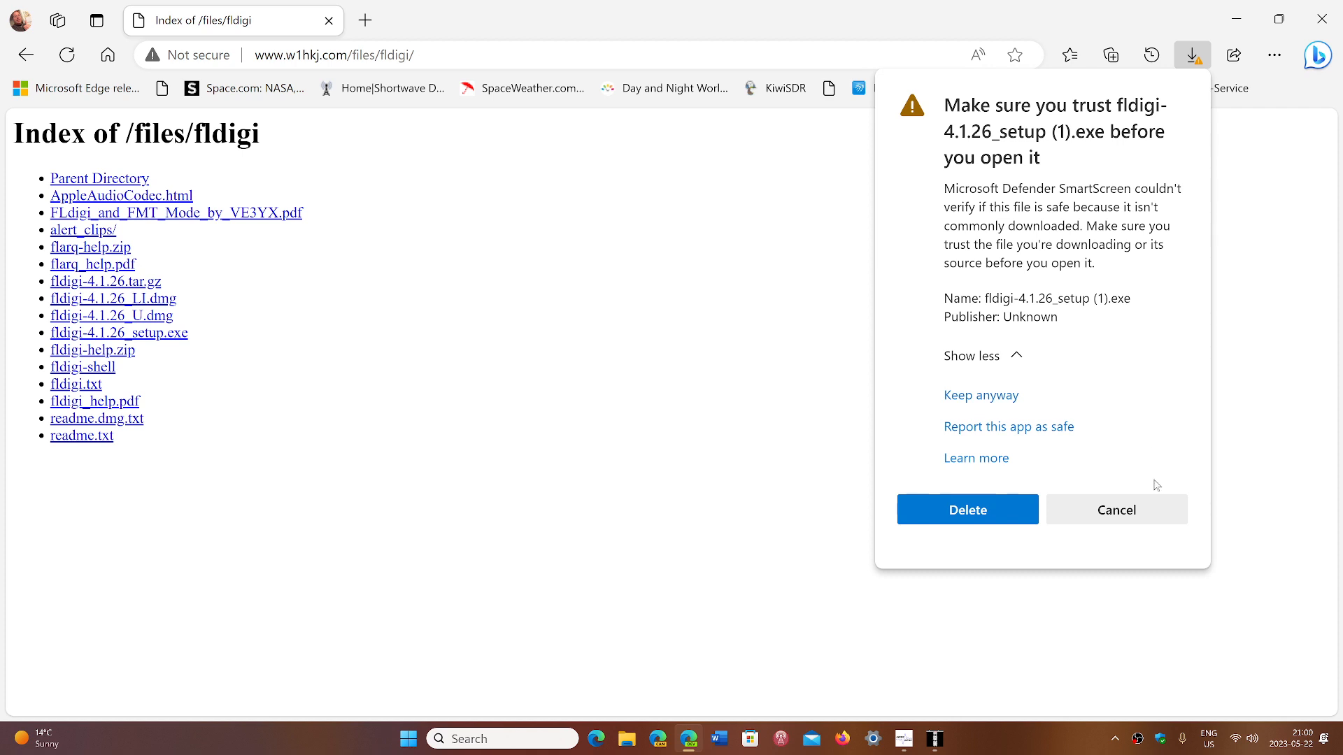
{"action": "left_click", "coordinate": [1149, 512]}
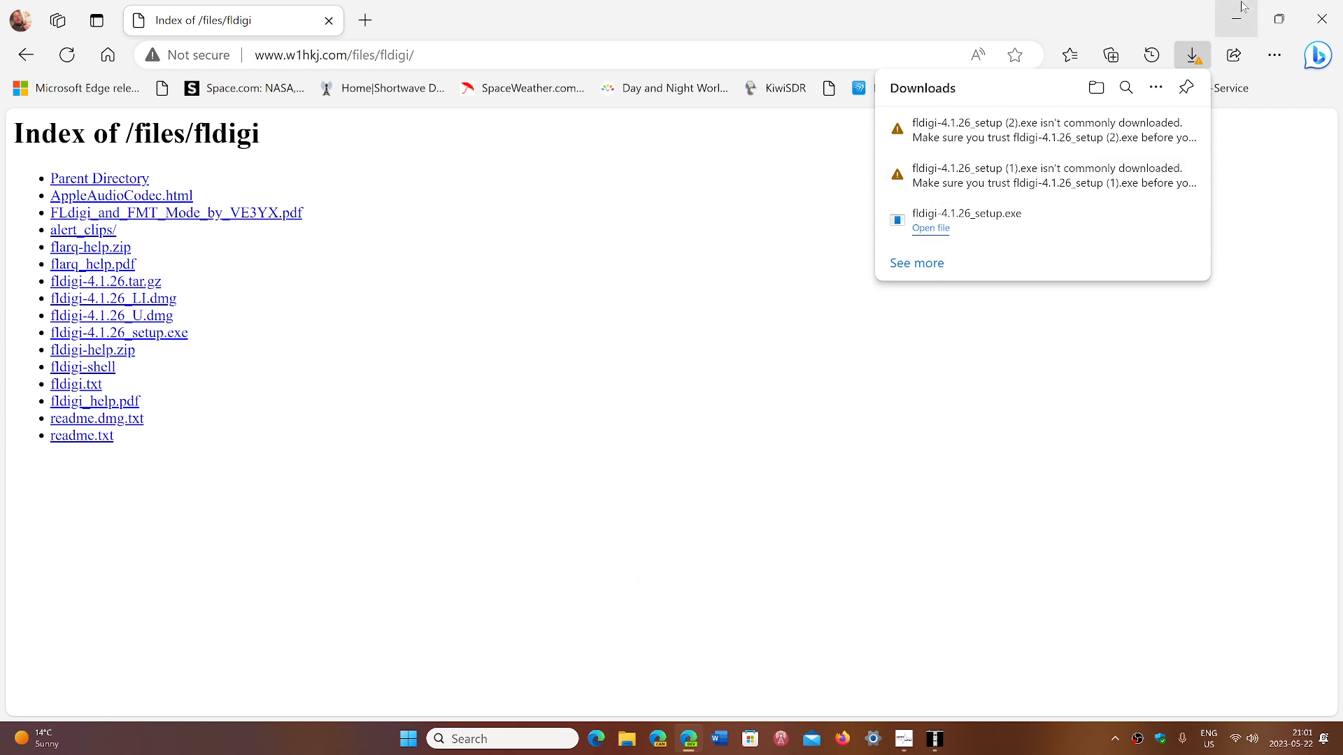
Step: Close the browser despite the unfinished downloads and switch back to fldigi
{"action": "left_click", "coordinate": [1321, 19]}
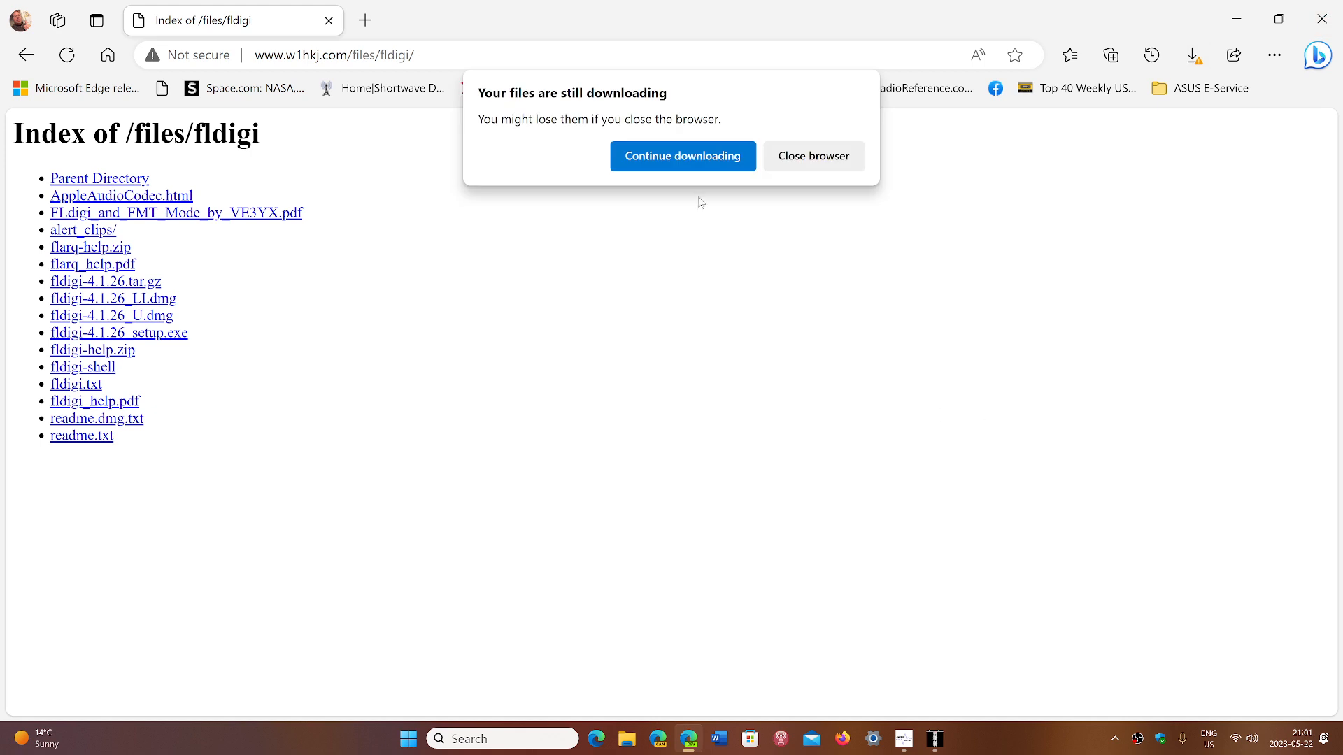
{"action": "left_click", "coordinate": [774, 164]}
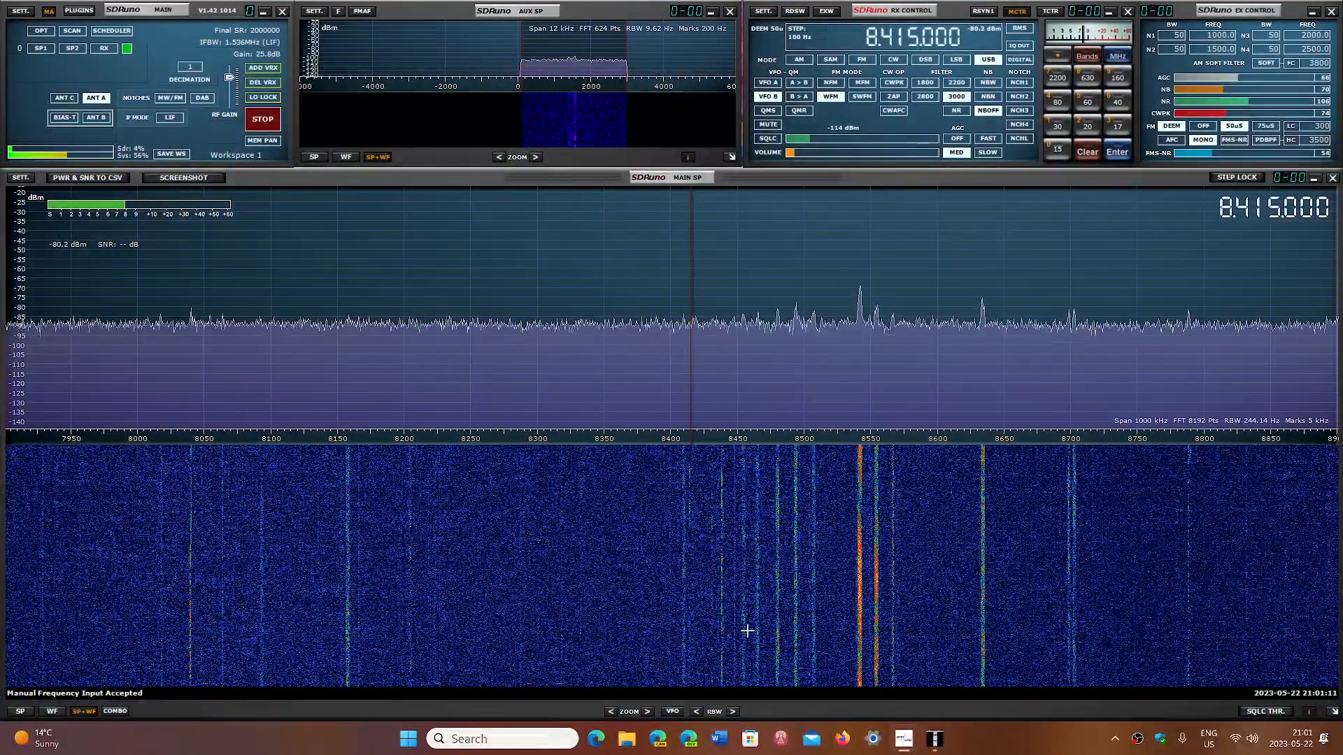
{"action": "left_click", "coordinate": [936, 740]}
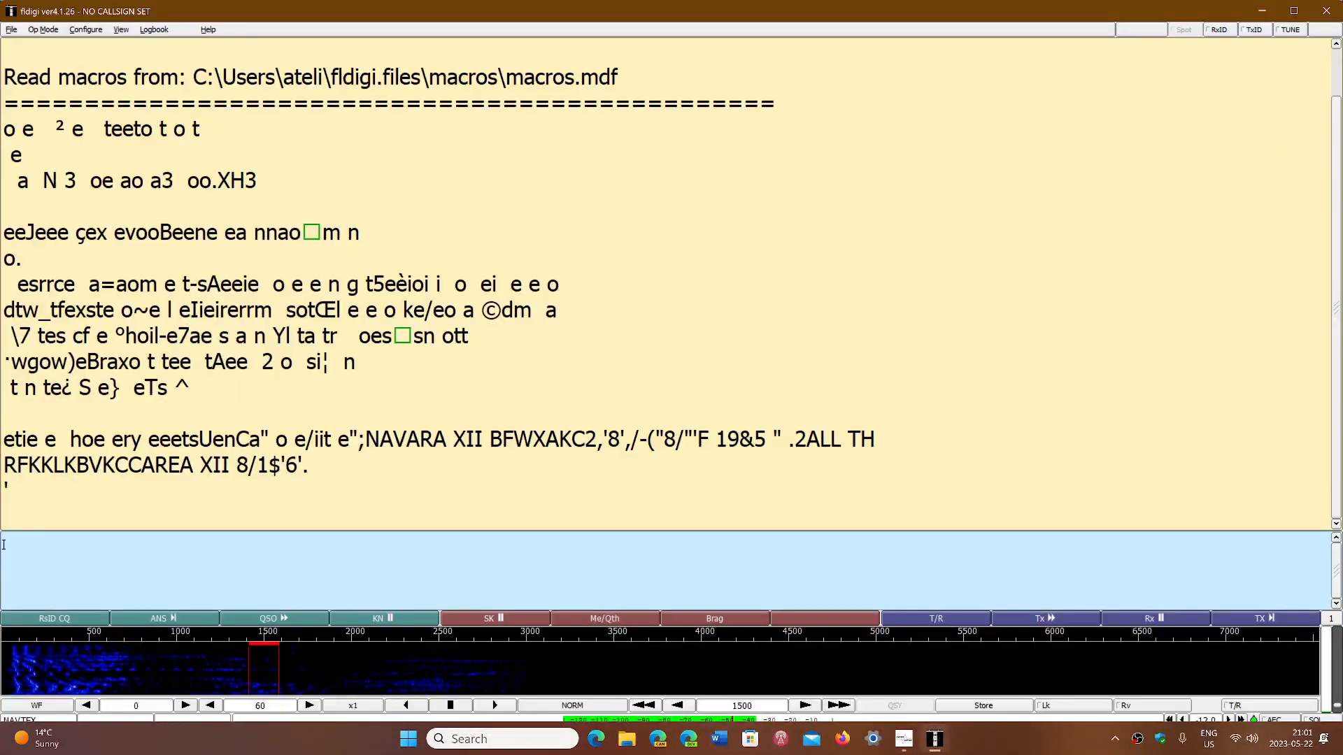
Step: Examine the soundcard capture devices in fldigi's configuration, including the Windows WDM-KS devices, and close the configuration without changing the selection
{"action": "left_click", "coordinate": [81, 32]}
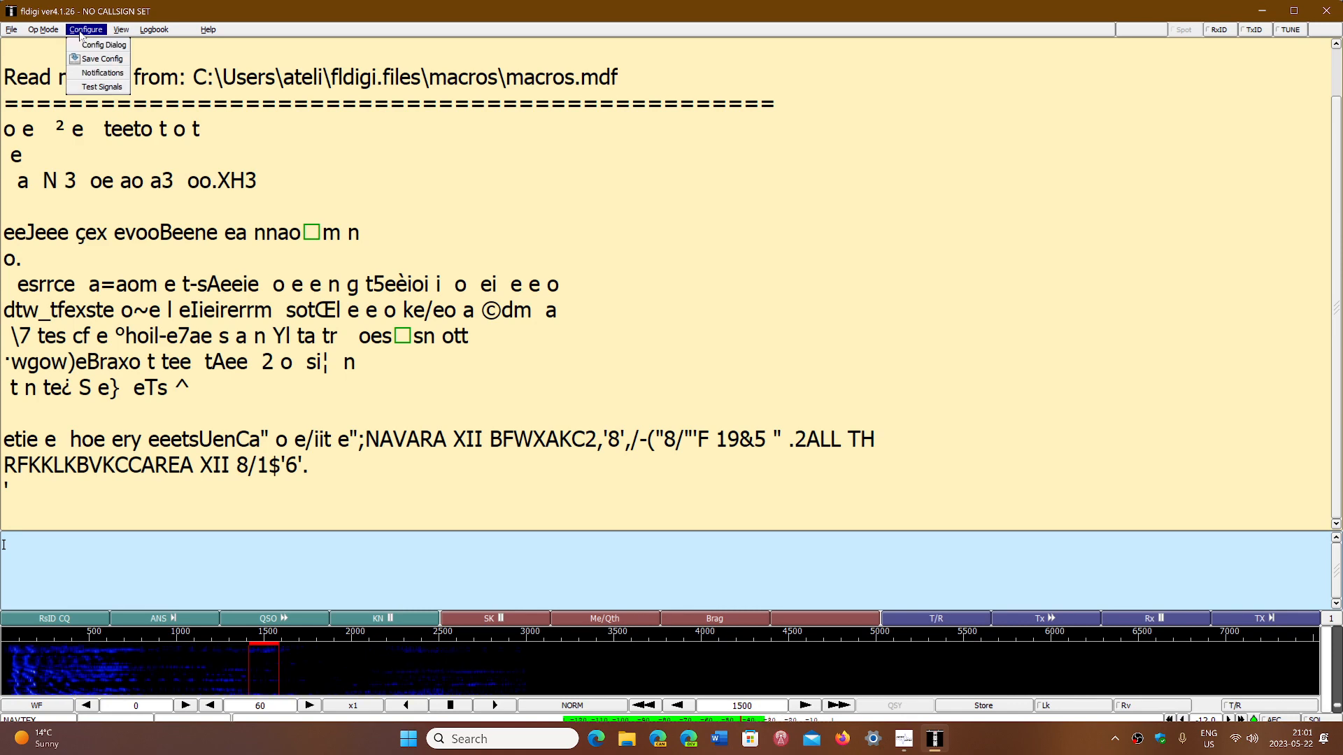
{"action": "left_click", "coordinate": [92, 48]}
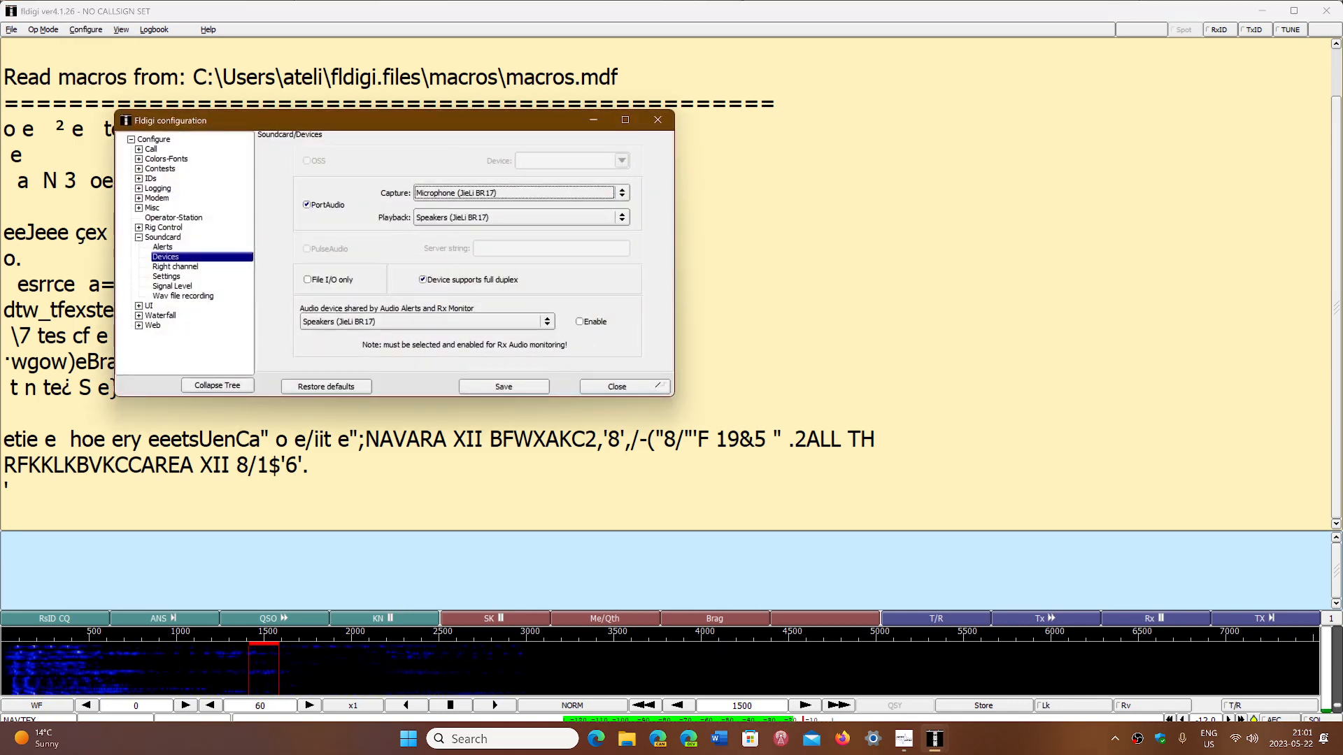
{"action": "left_click", "coordinate": [487, 198]}
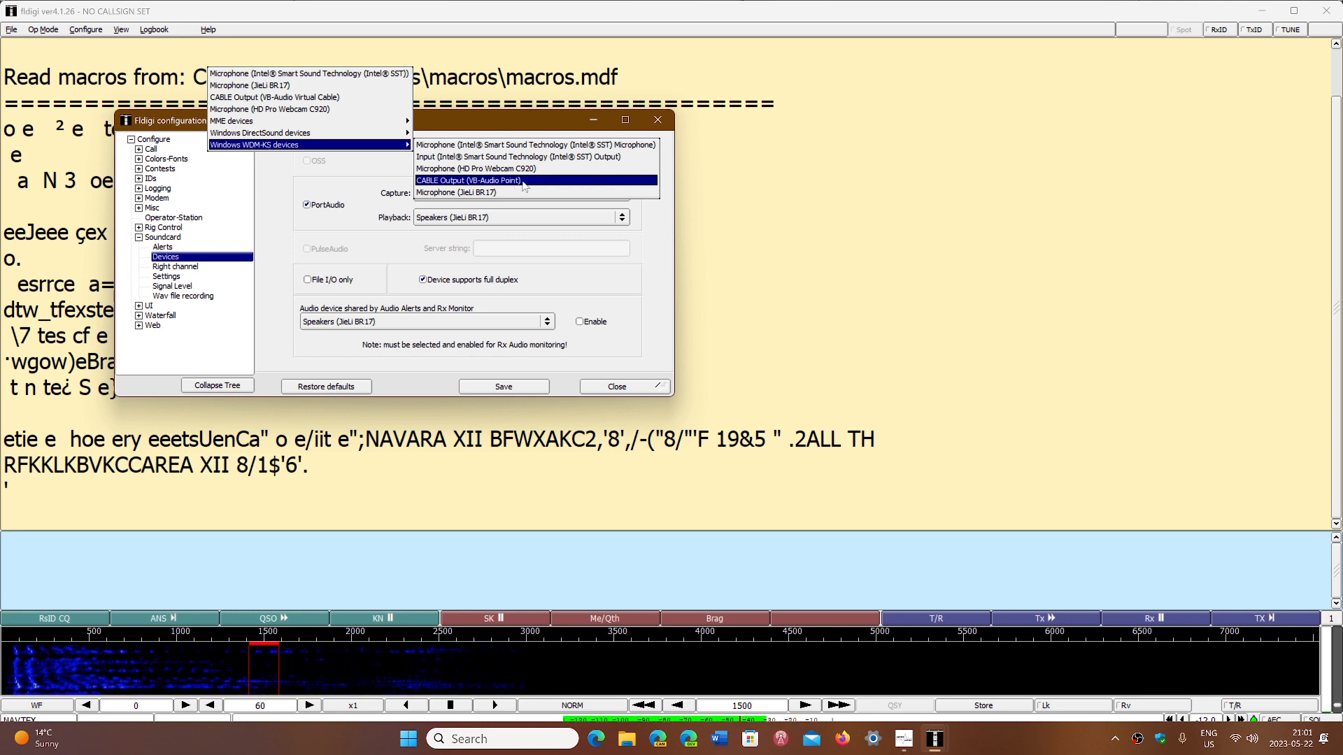
{"action": "left_click", "coordinate": [644, 269]}
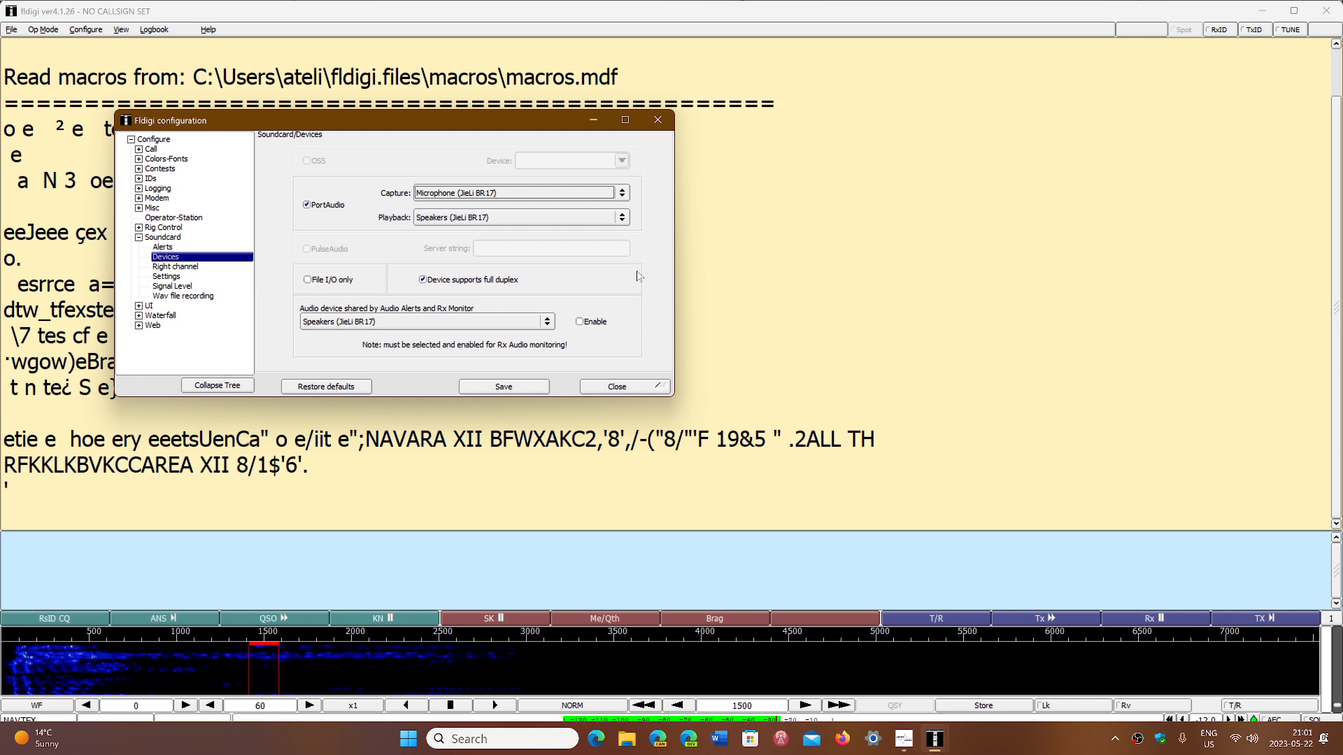
{"action": "left_click", "coordinate": [524, 200]}
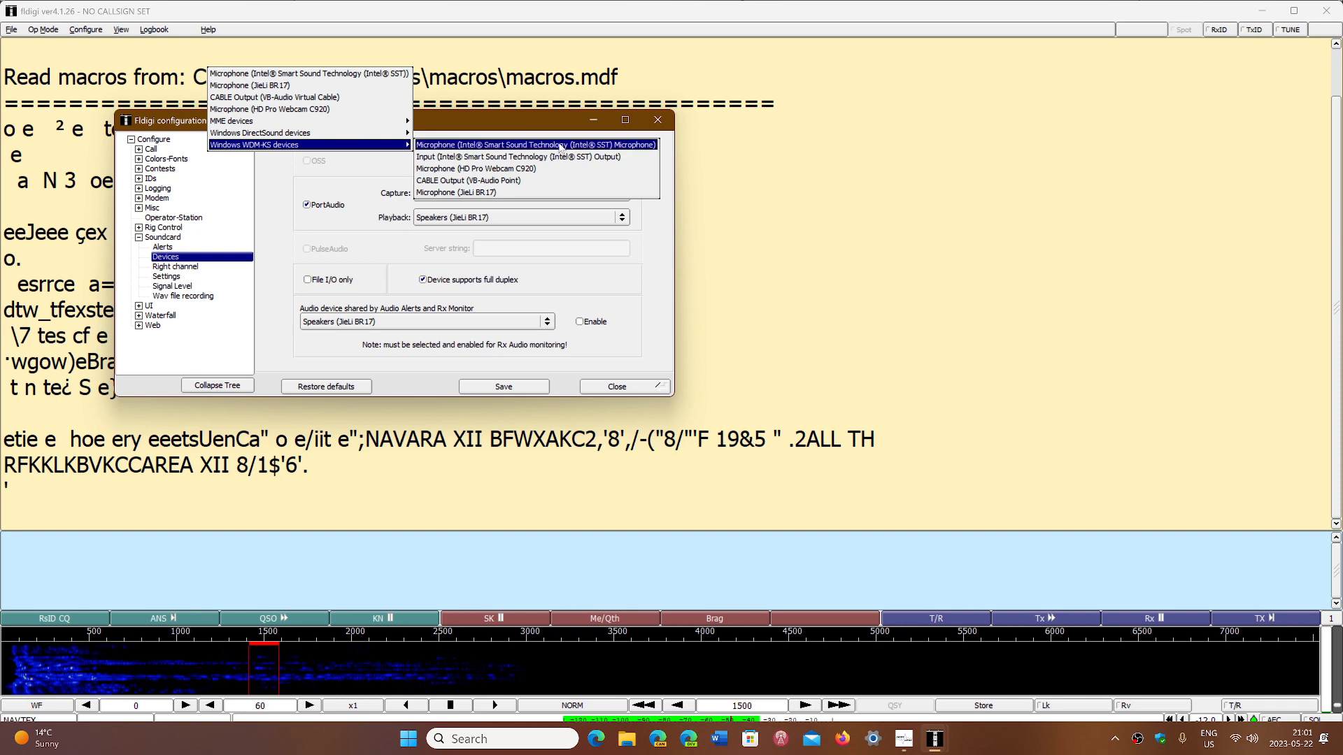
{"action": "left_click", "coordinate": [659, 273]}
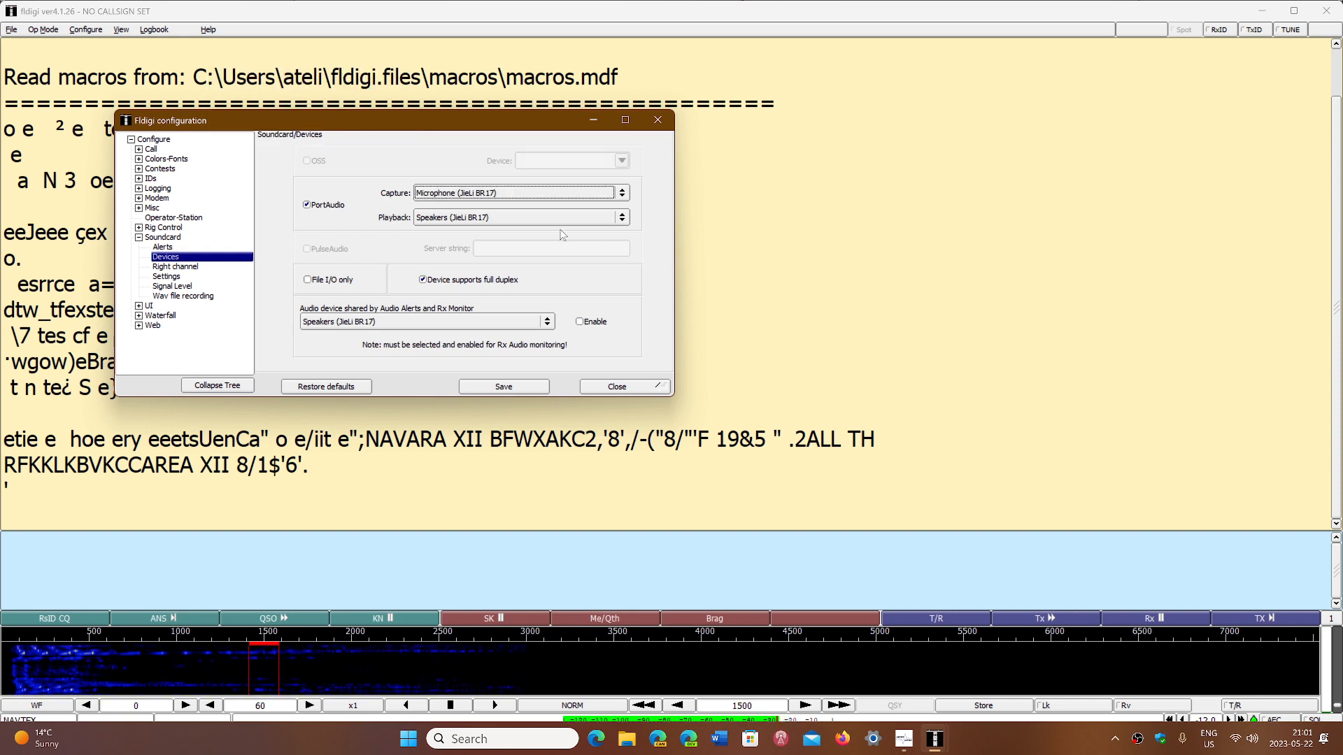
{"action": "left_click", "coordinate": [499, 197]}
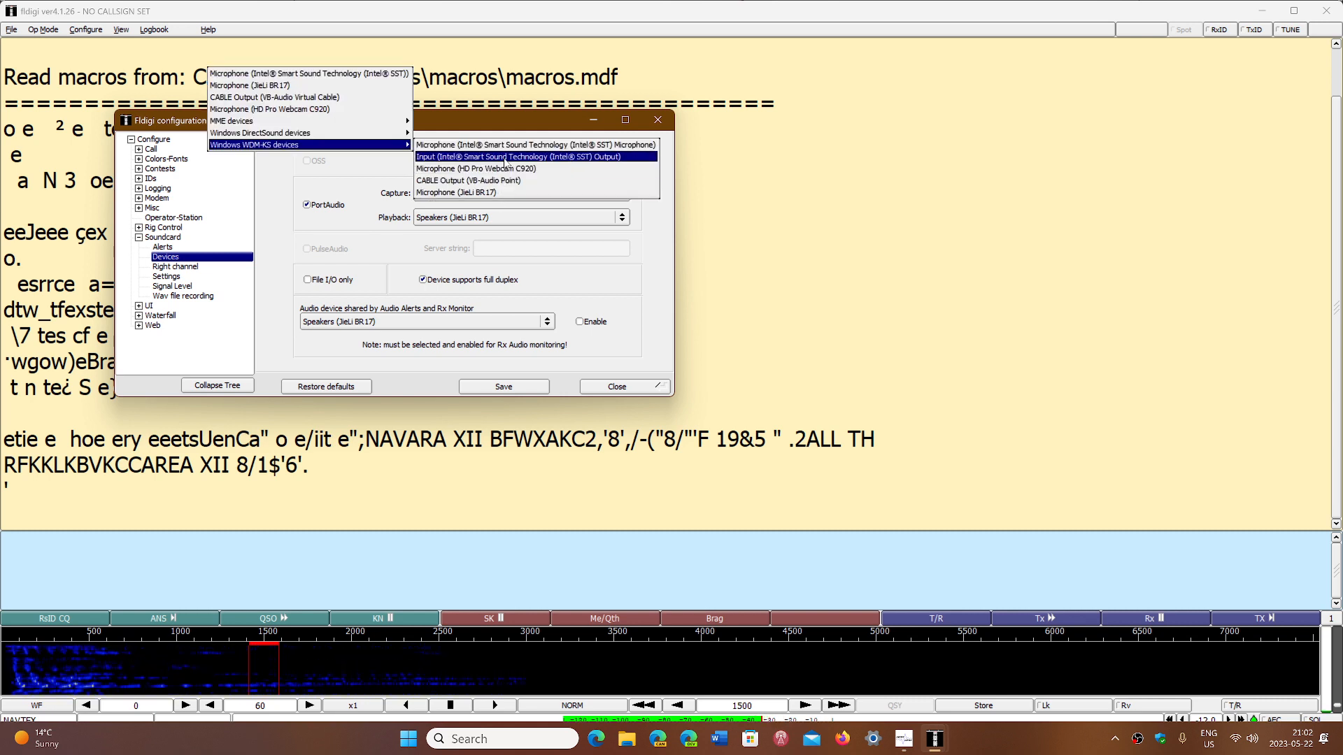
{"action": "left_click", "coordinate": [643, 258]}
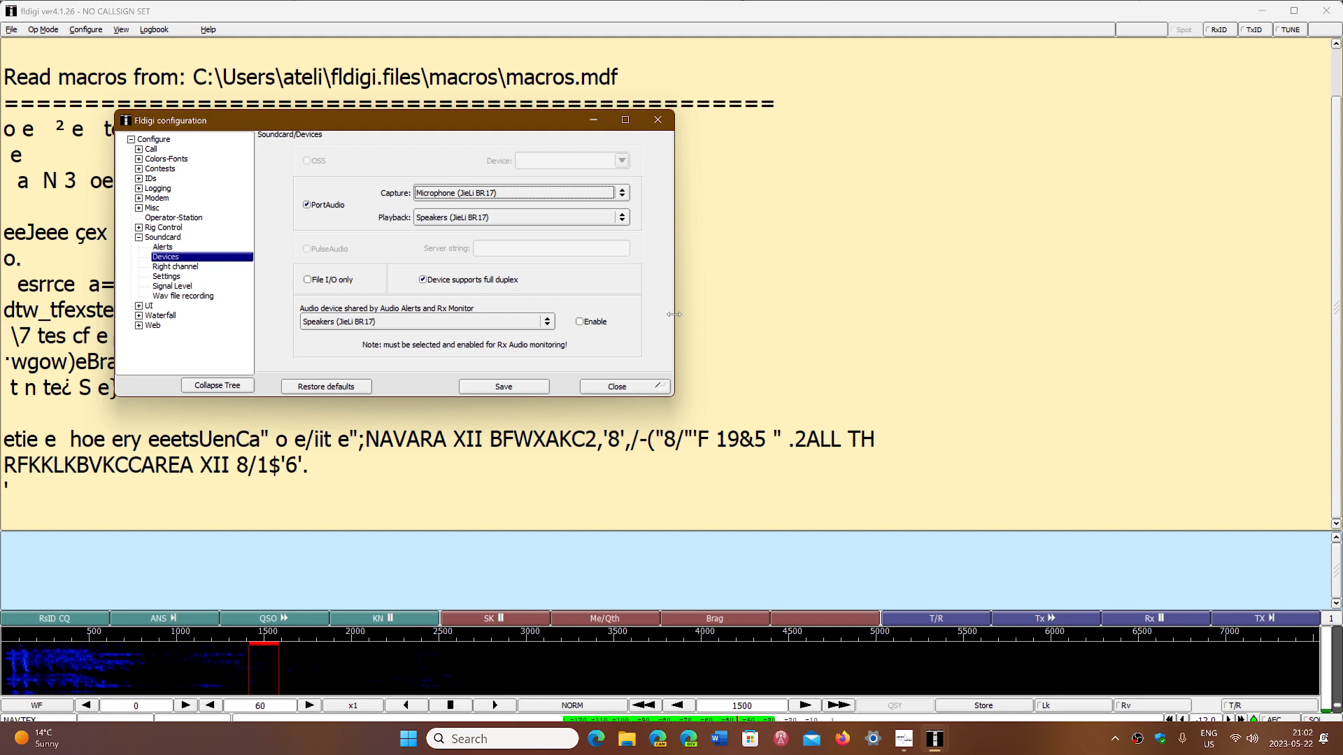
{"action": "left_click", "coordinate": [657, 119]}
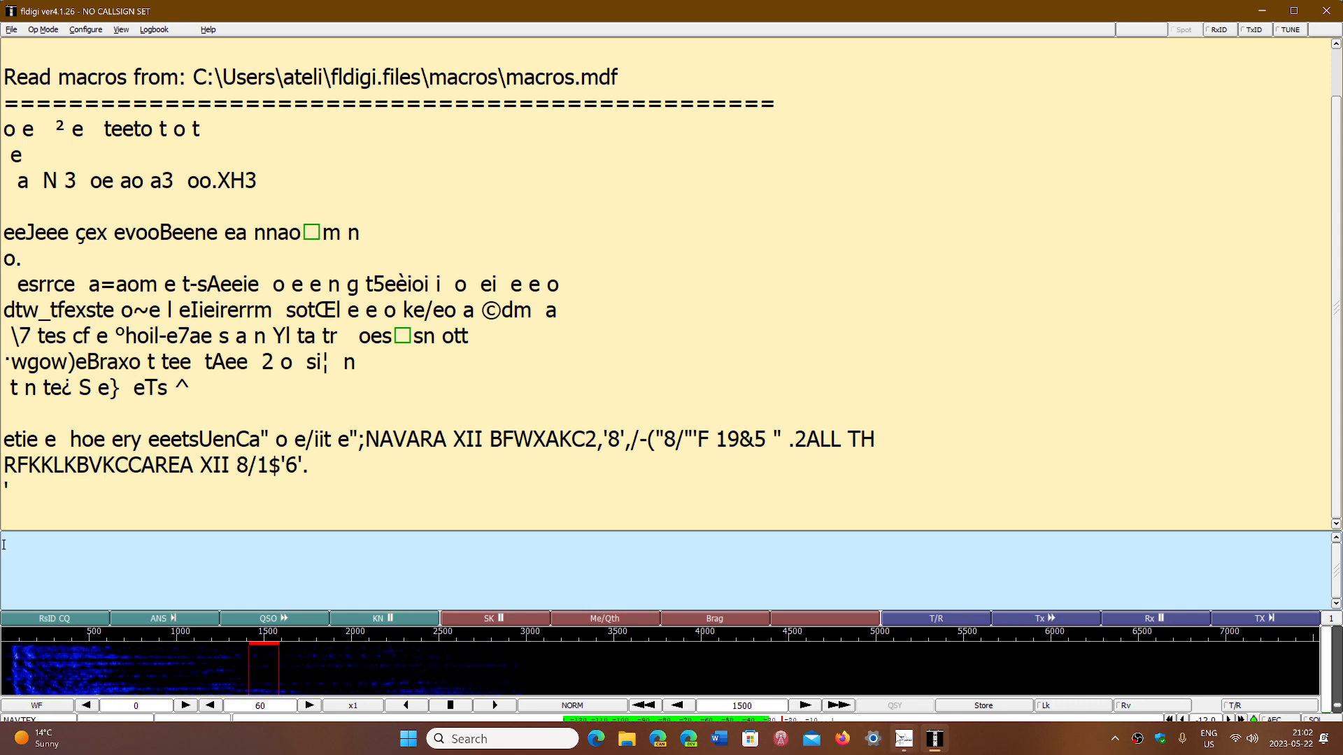
Step: Switch to SDRuno, raise the receiver volume to about a third of its range, and return to fldigi
{"action": "left_click", "coordinate": [935, 743]}
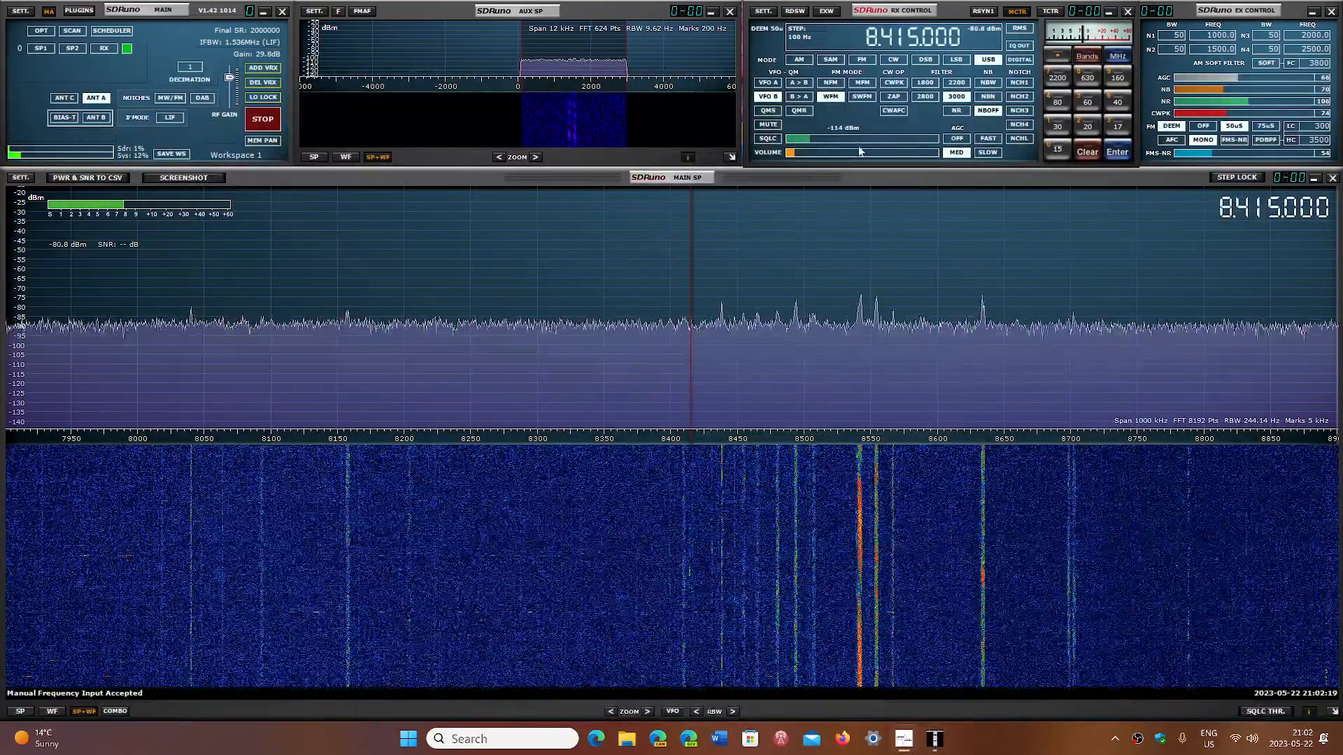
{"action": "left_click", "coordinate": [860, 151]}
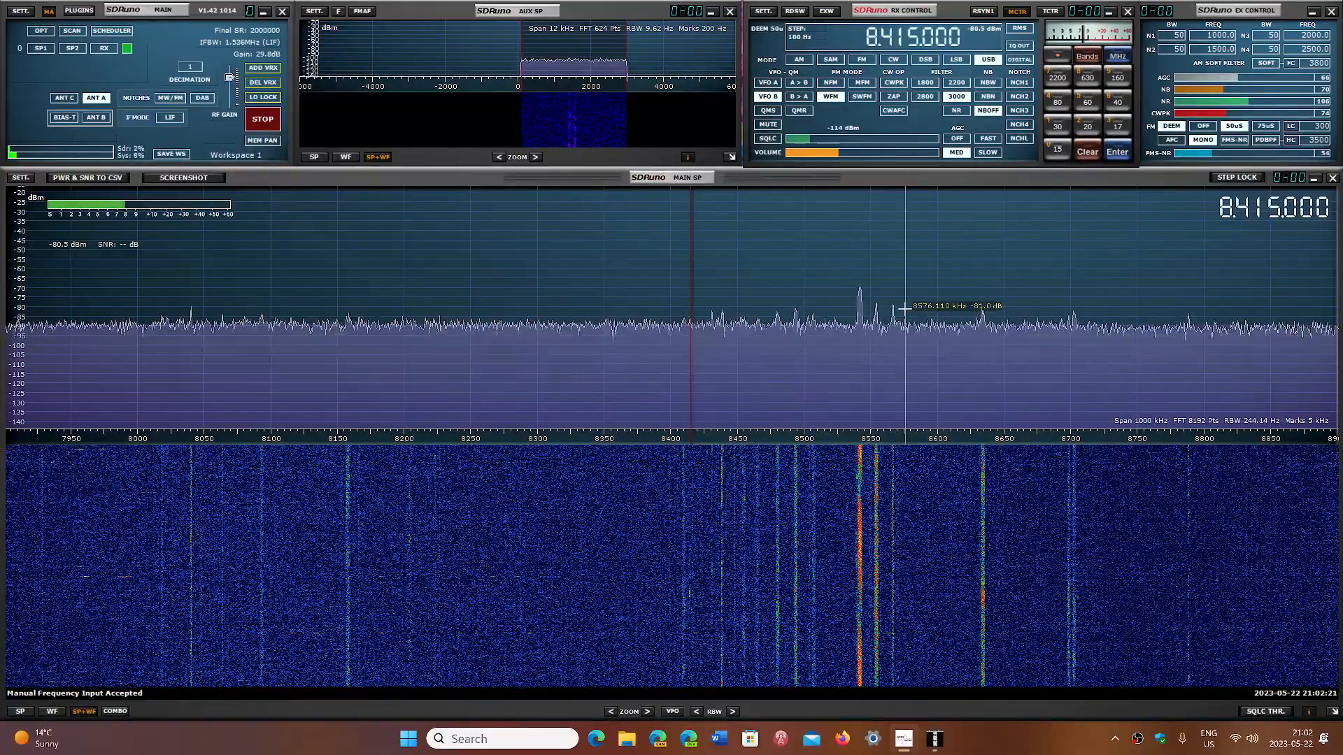
{"action": "mouse_move", "coordinate": [905, 743]}
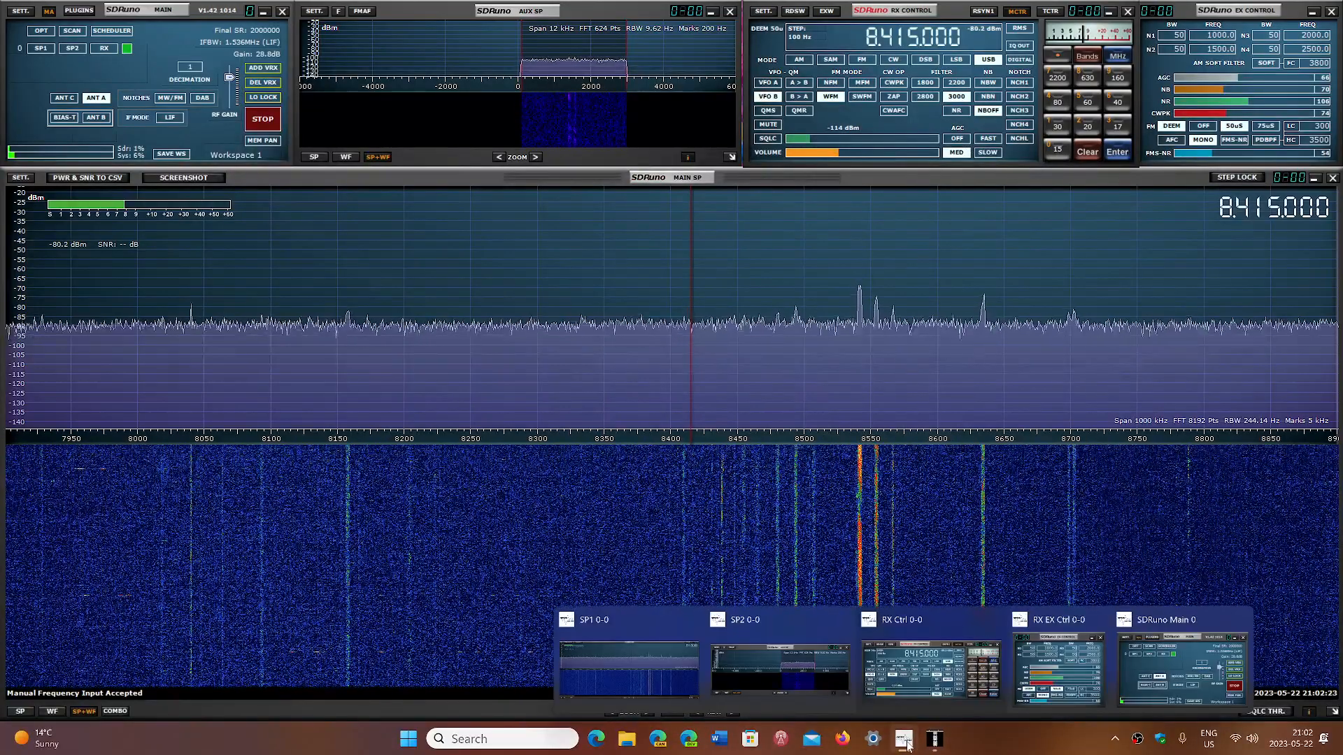
{"action": "left_click", "coordinate": [935, 742]}
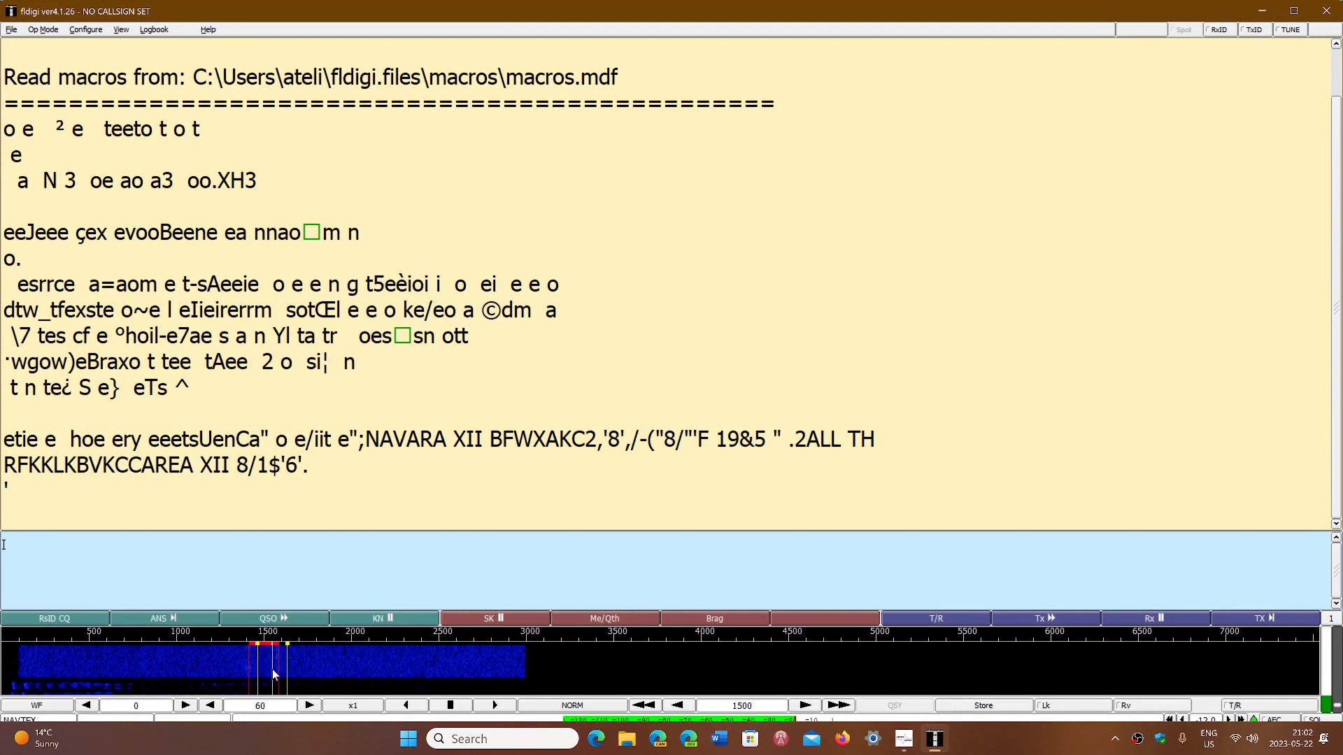
{"action": "left_click", "coordinate": [43, 31]}
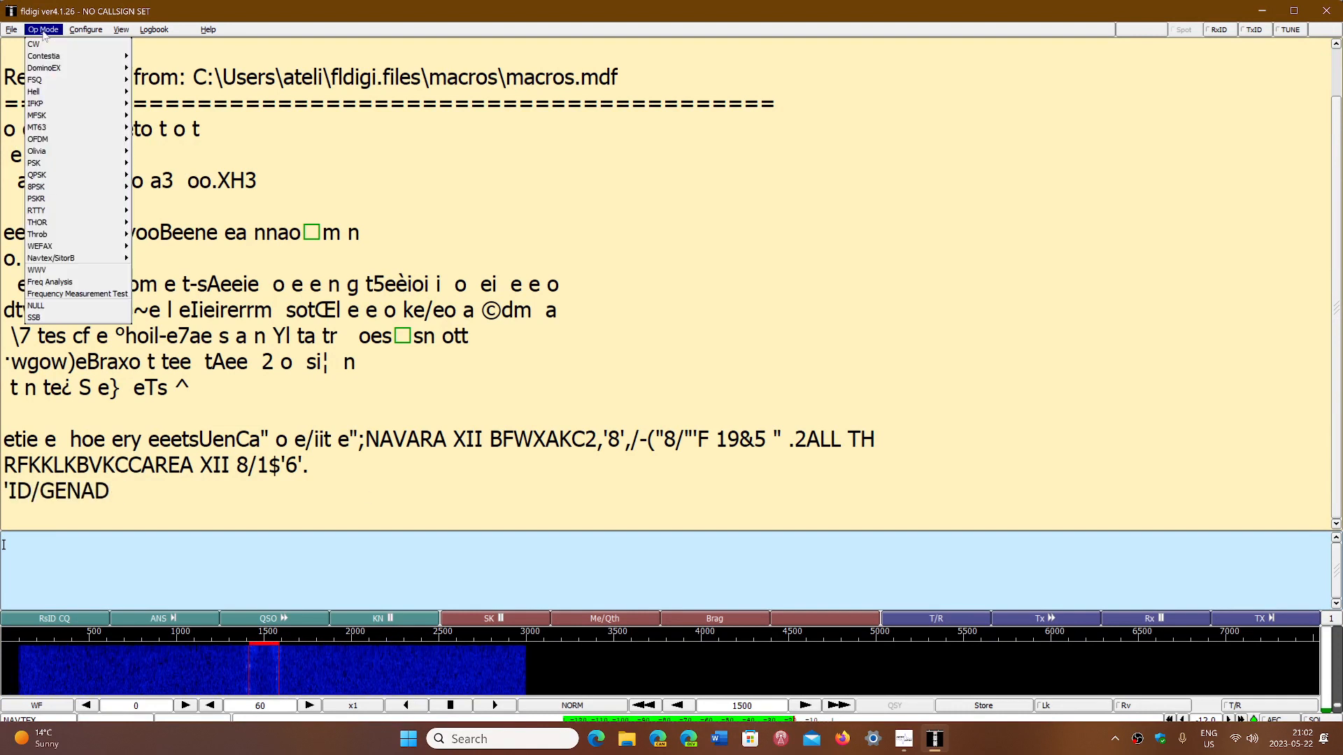
{"action": "left_click", "coordinate": [308, 8]}
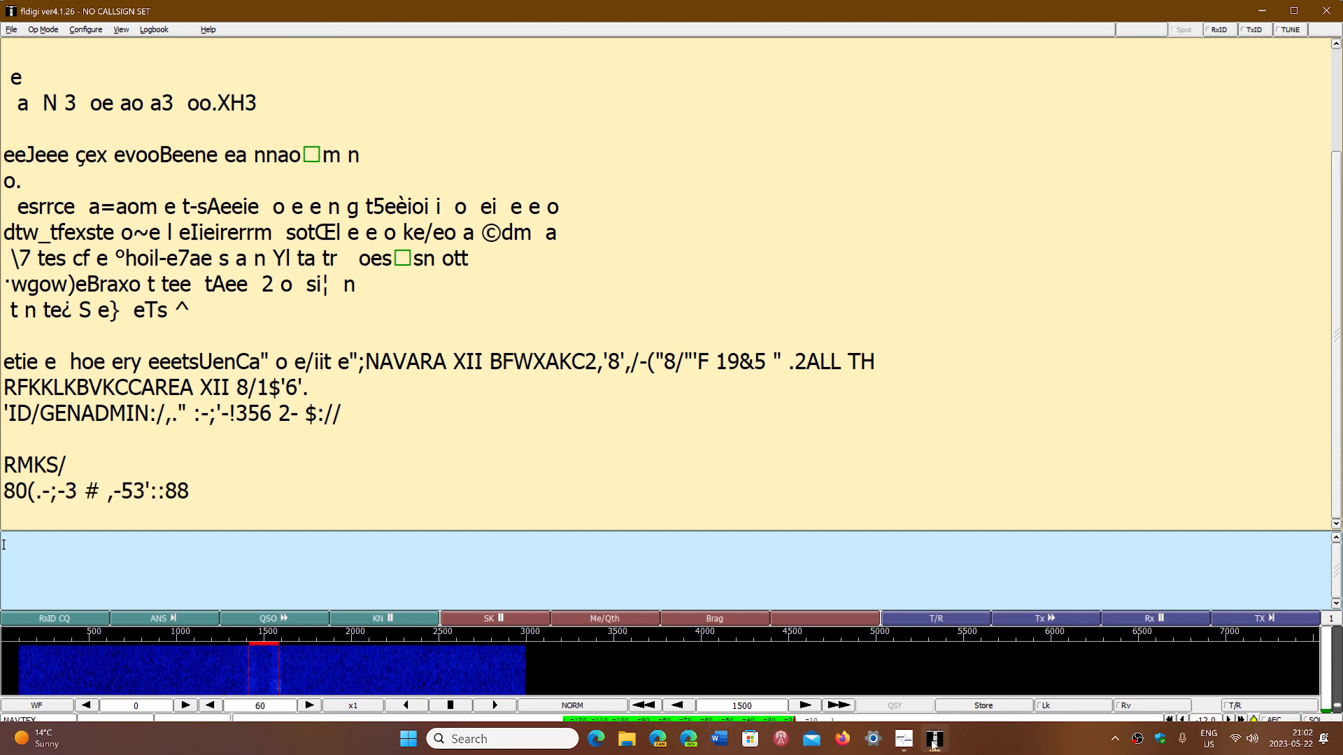
Step: Switch to SDRuno, lower the receiver volume to nearly zero, and return to fldigi
{"action": "left_click", "coordinate": [904, 738]}
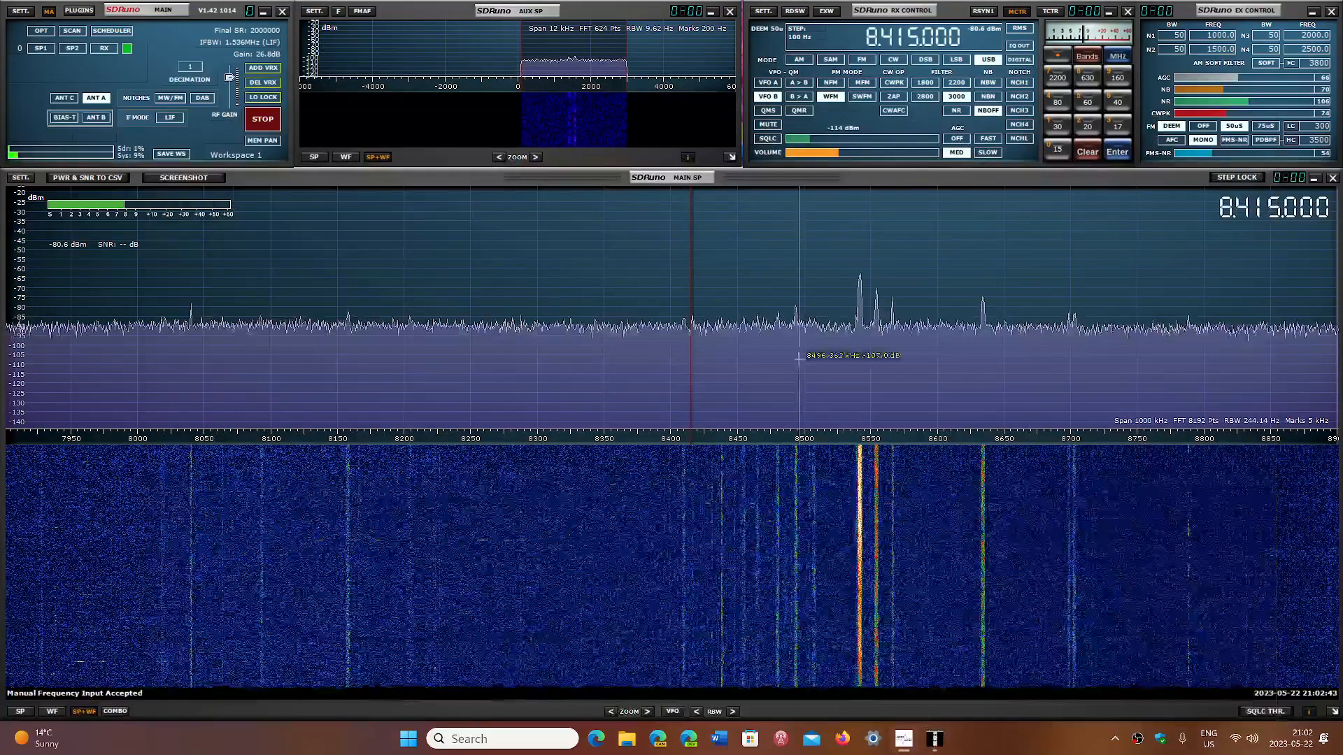
{"action": "left_click", "coordinate": [788, 151]}
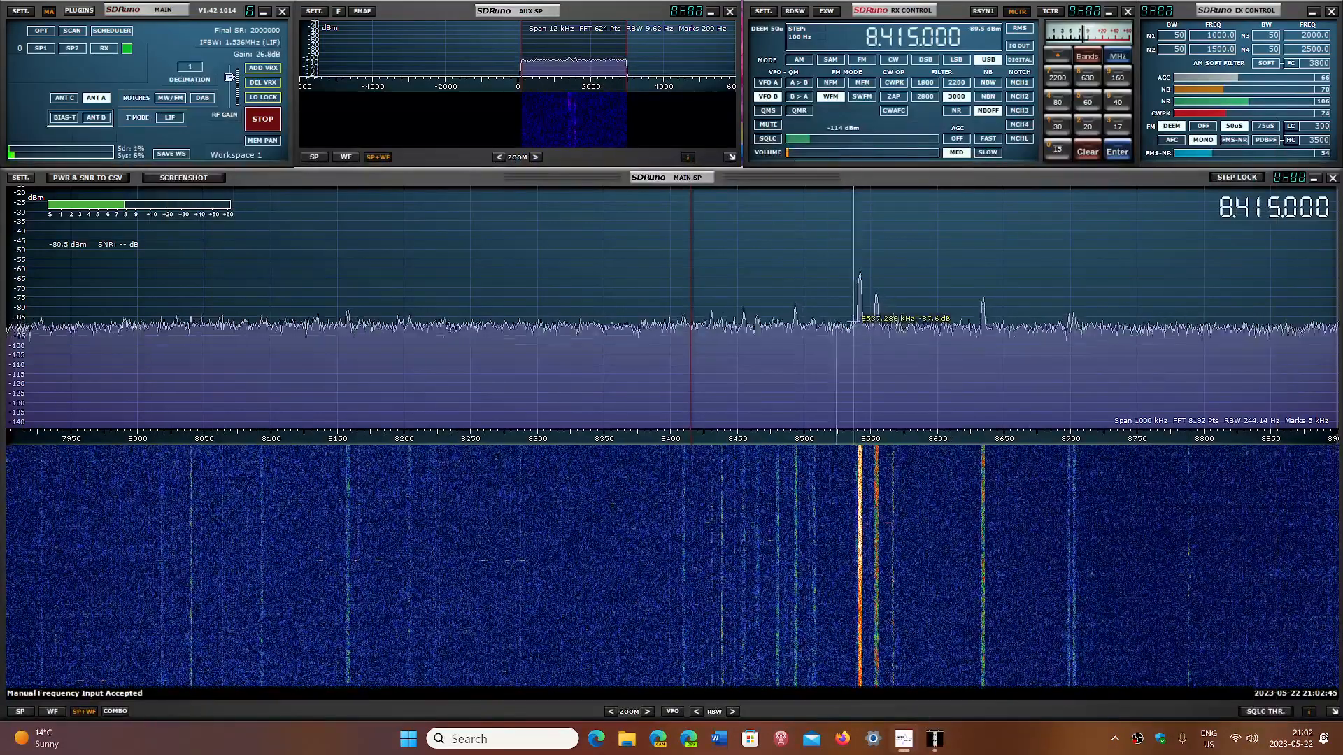
{"action": "mouse_move", "coordinate": [935, 741]}
{"action": "left_click", "coordinate": [941, 664]}
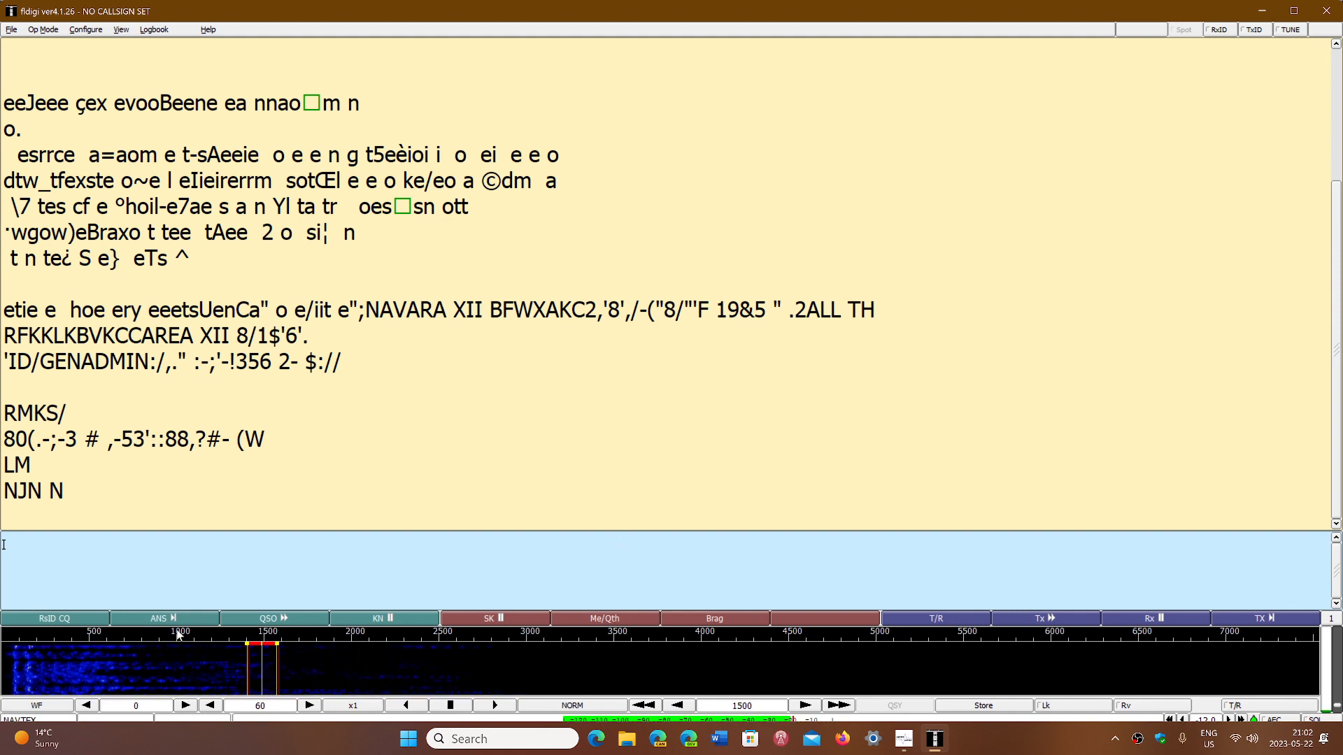
{"action": "left_click", "coordinate": [43, 29]}
{"action": "mouse_move", "coordinate": [121, 30]}
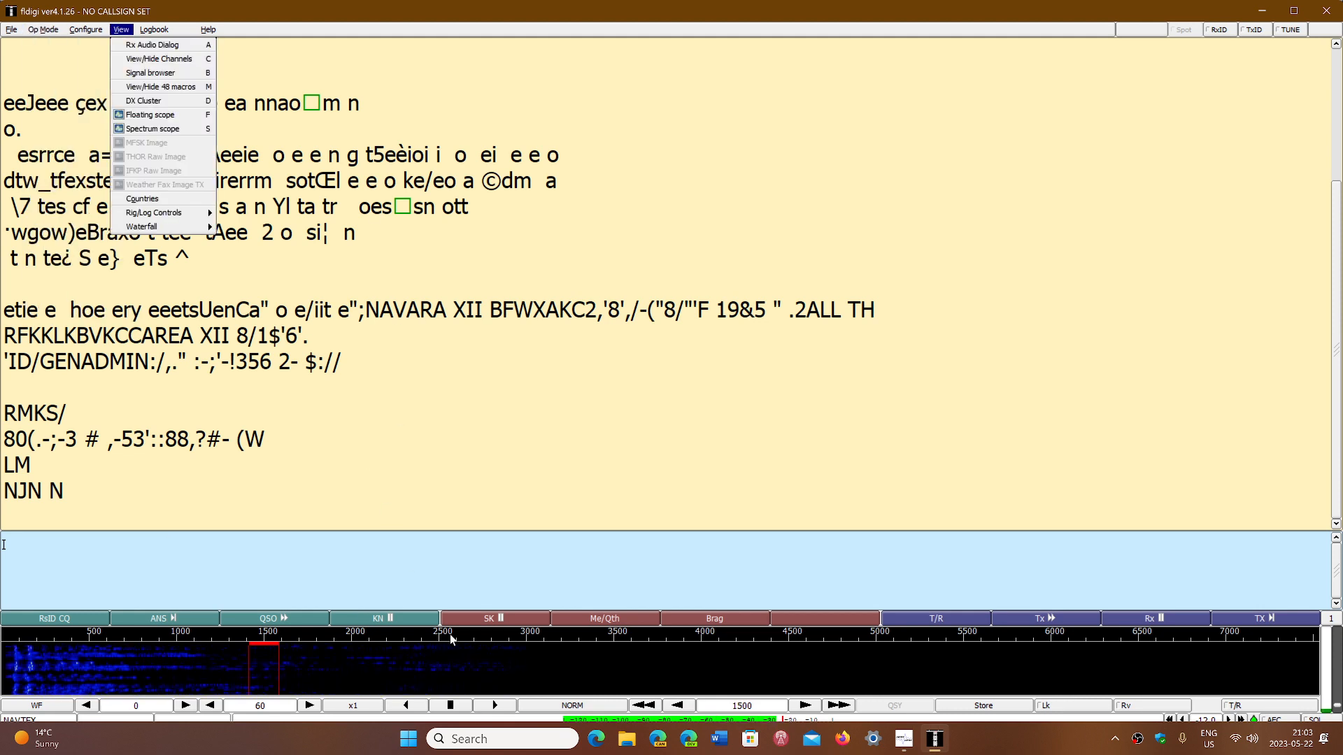
{"action": "left_click", "coordinate": [450, 560]}
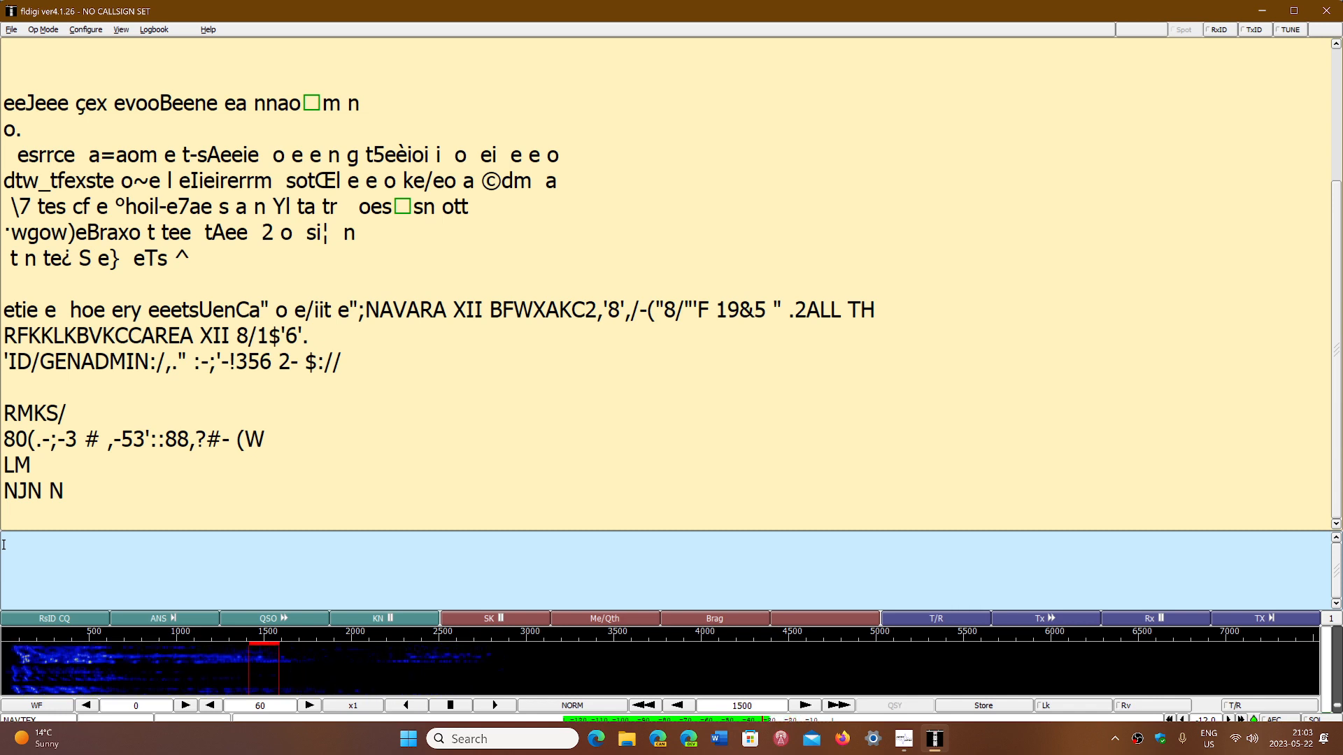
Step: Quit fldigi and confirm the exit
{"action": "left_click", "coordinate": [1327, 11]}
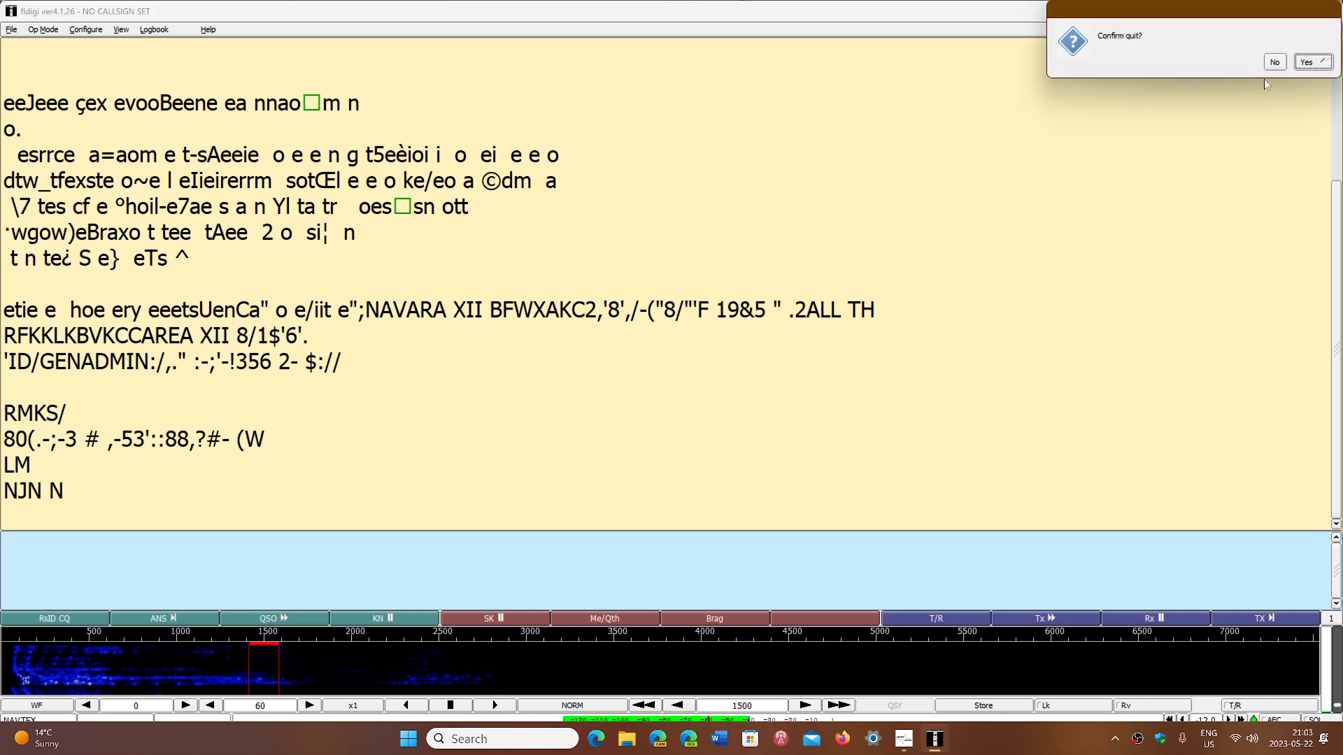
{"action": "left_click", "coordinate": [1308, 62]}
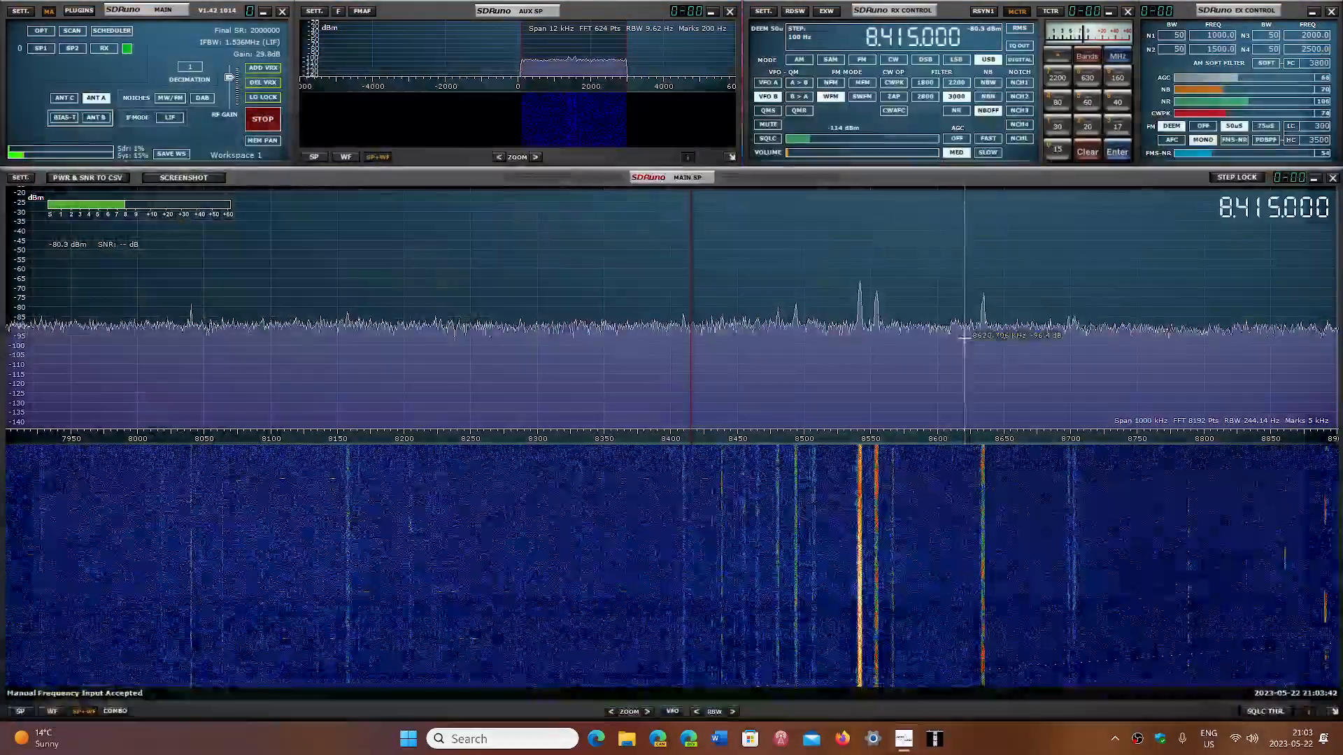